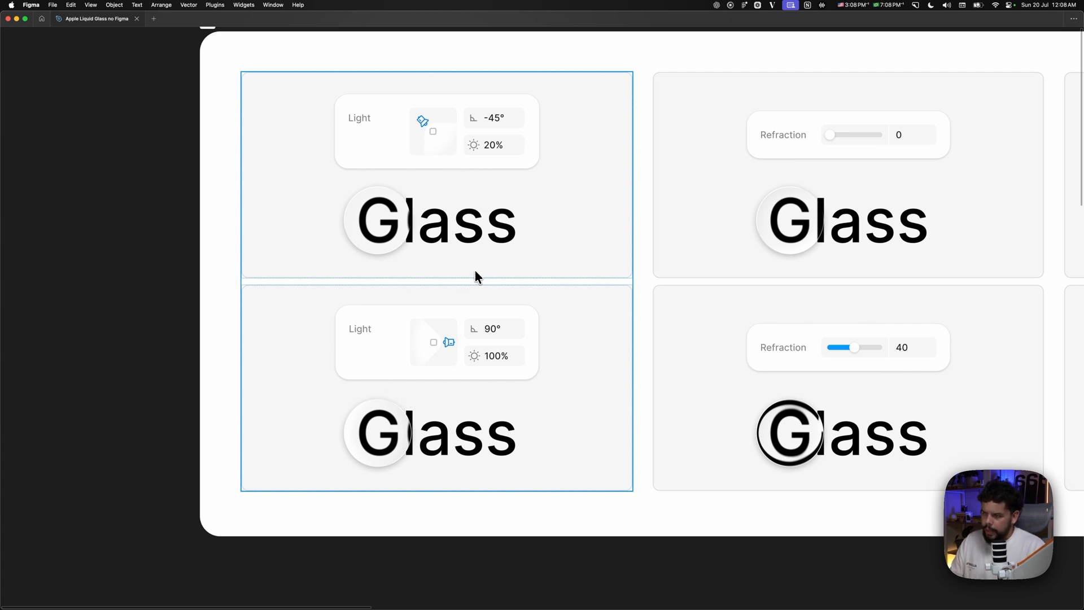
# - Examine the Intro comparison cards for the glass Light, Refraction, Depth, Dispersion and Frost settings
pyautogui.scroll(2, 489, 307)
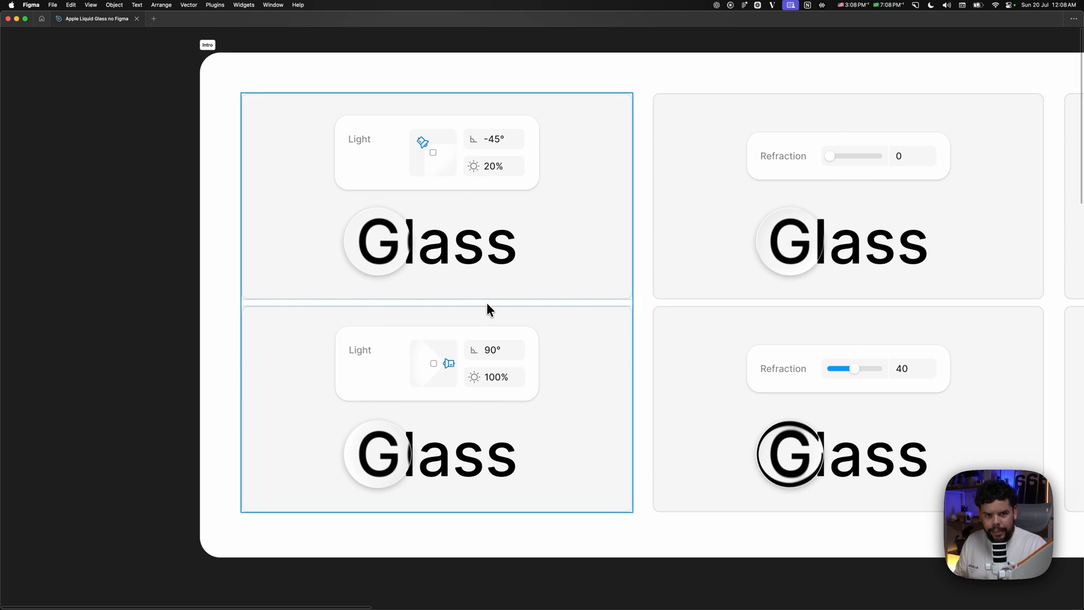
pyautogui.hscroll(5, 520, 350)
pyautogui.hscroll(2, 520, 348)
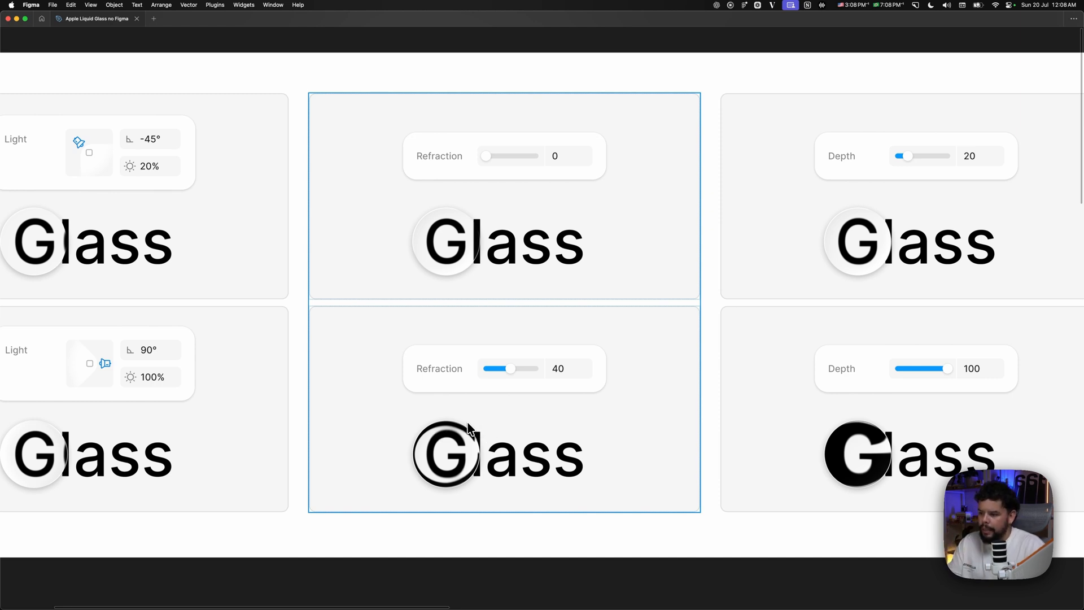
pyautogui.hscroll(5, 480, 452)
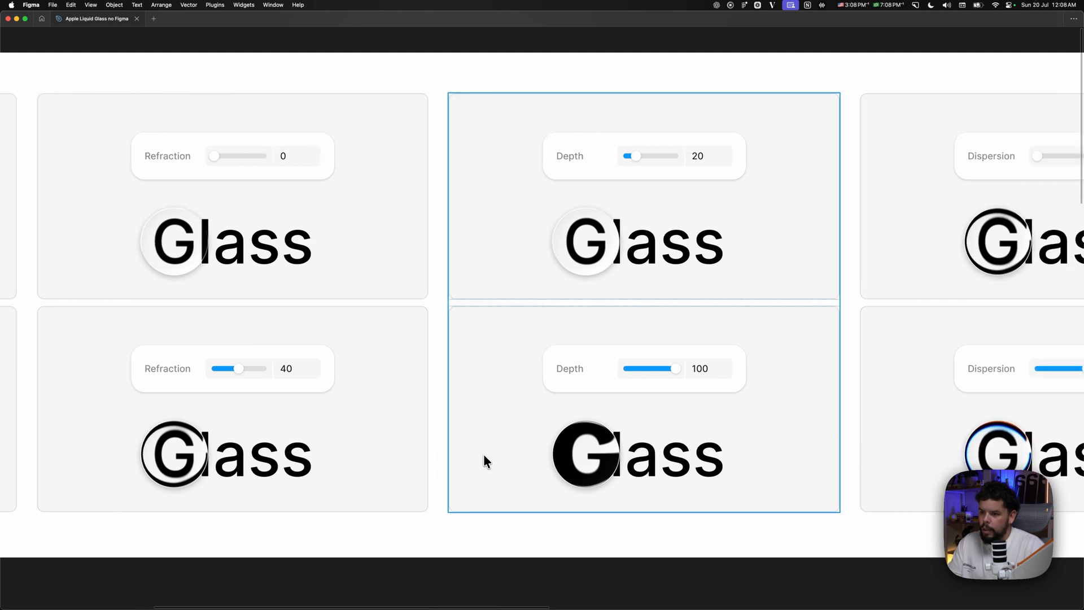
pyautogui.hscroll(3, 484, 455)
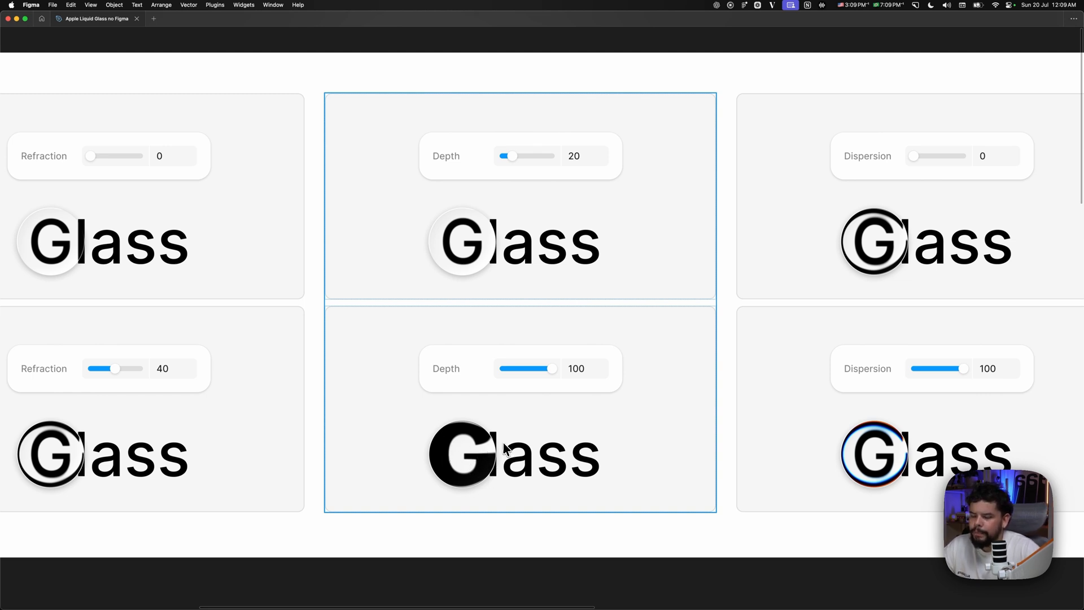
pyautogui.hscroll(7, 500, 442)
pyautogui.hscroll(2, 497, 442)
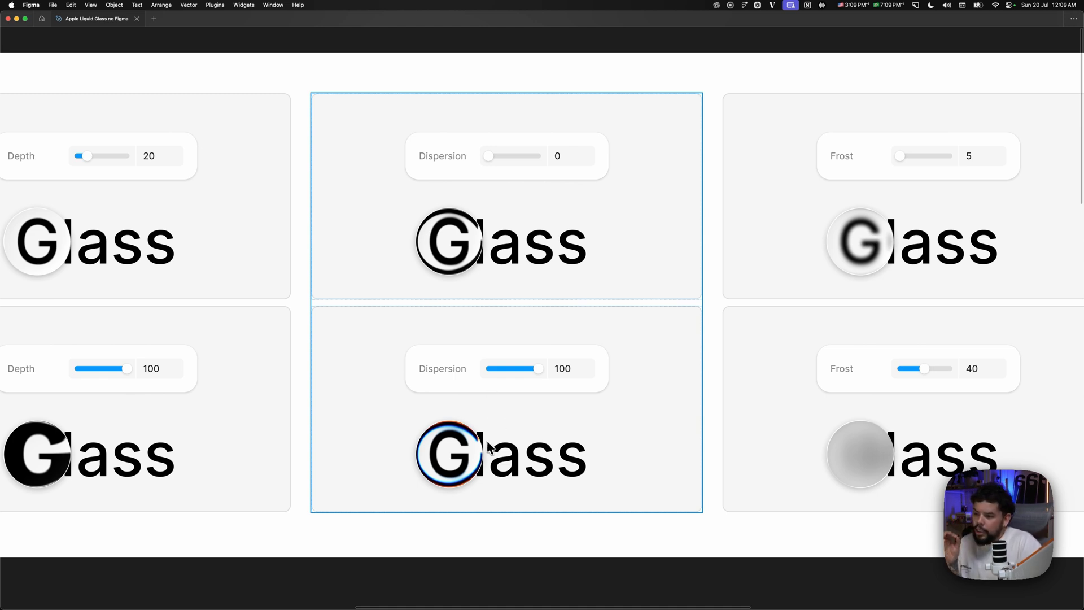
pyautogui.hscroll(-10, 390, 359)
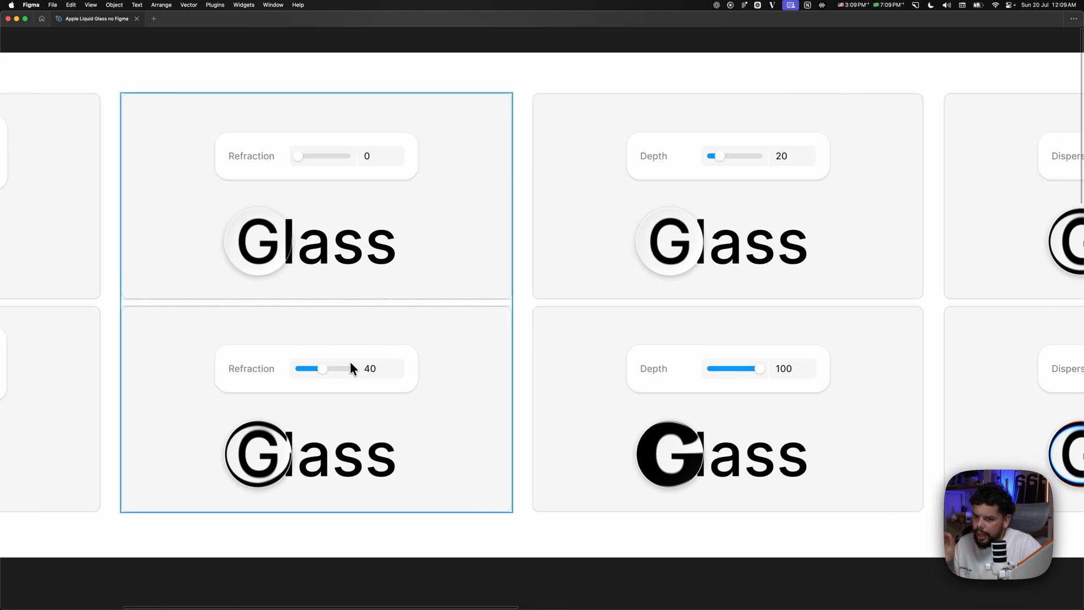
pyautogui.hscroll(2, 351, 367)
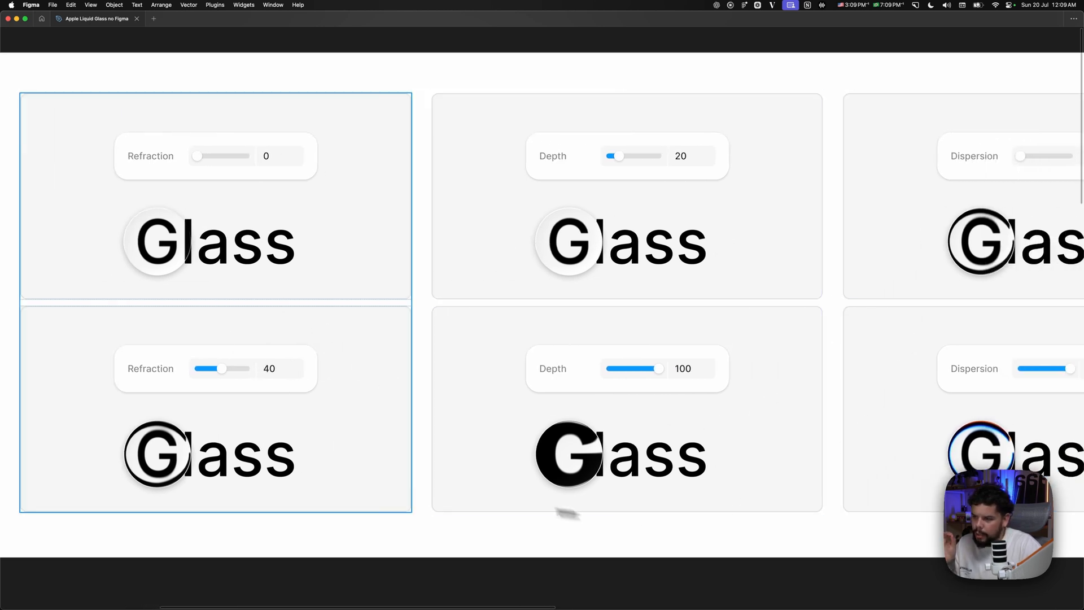
pyautogui.hscroll(9, 858, 480)
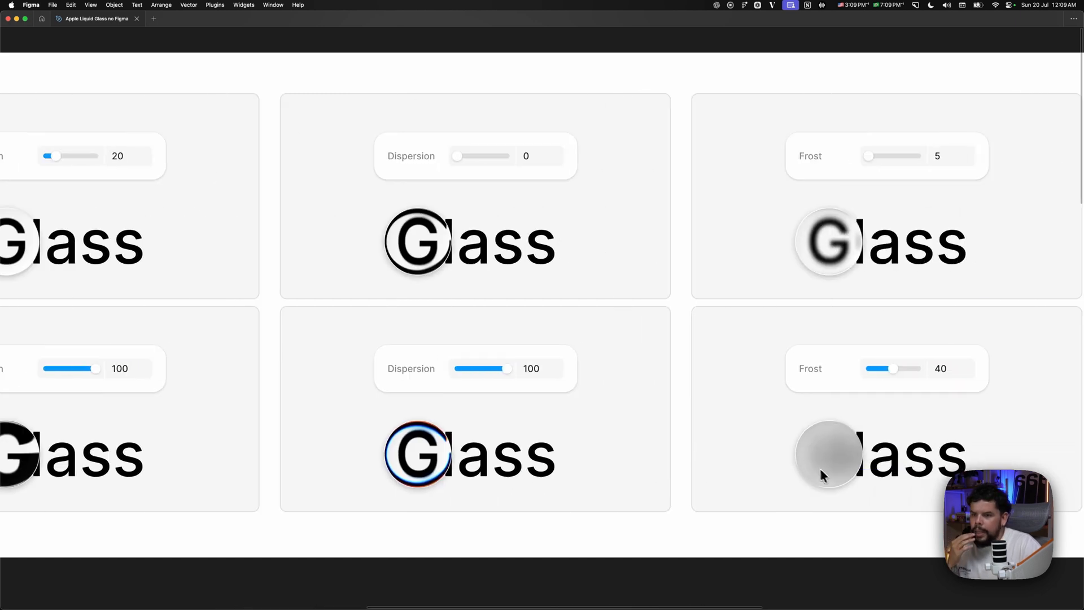
pyautogui.hscroll(4, 819, 467)
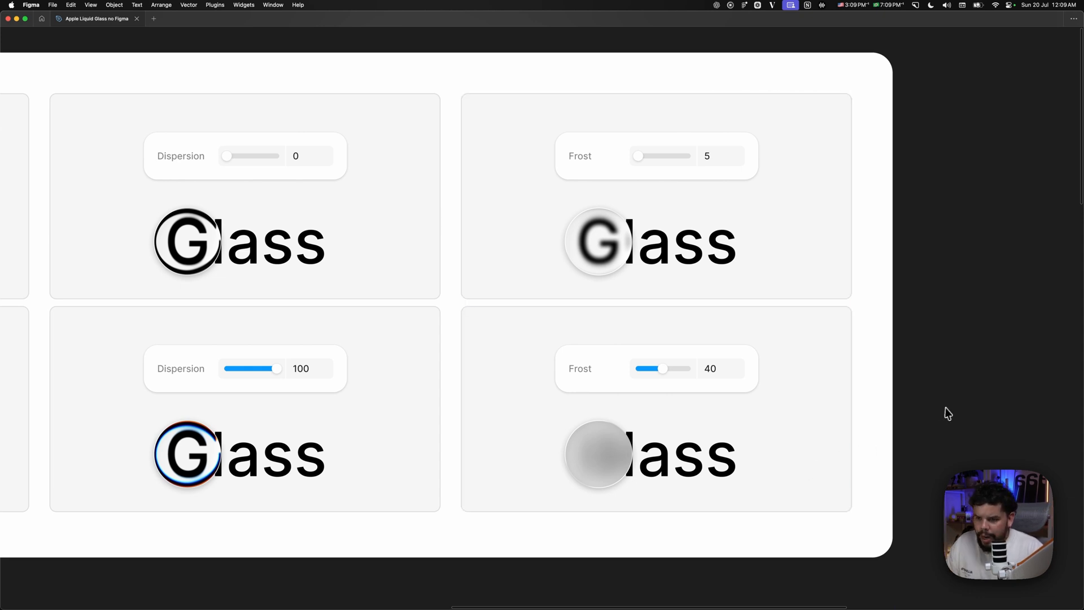
# - Go to the poppy photo frame "teste 01", select it and bring the interface panels back into view
pyautogui.press('super+minus')
pyautogui.moveTo(593, 441); pyautogui.dragTo(951, 299)
pyautogui.moveTo(494, 433); pyautogui.dragTo(866, 300)
pyautogui.moveTo(437, 394); pyautogui.dragTo(663, 339)
pyautogui.moveTo(552, 465); pyautogui.dragTo(440, 305)
pyautogui.press('super+plus')
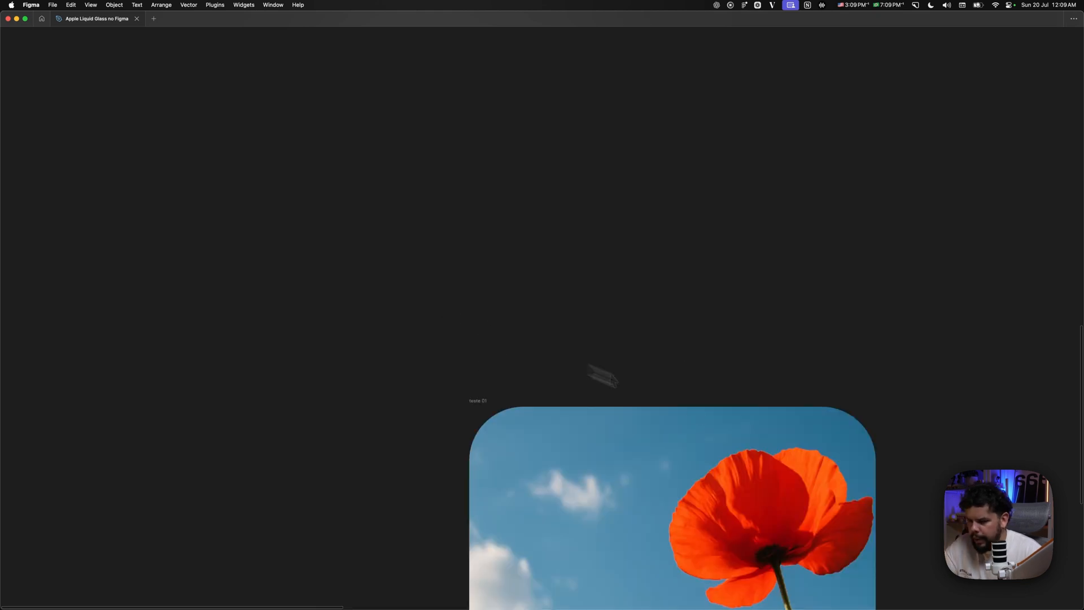
pyautogui.moveTo(778, 444); pyautogui.dragTo(694, 218)
pyautogui.moveTo(917, 451); pyautogui.dragTo(825, 276)
pyautogui.press('super+minus')
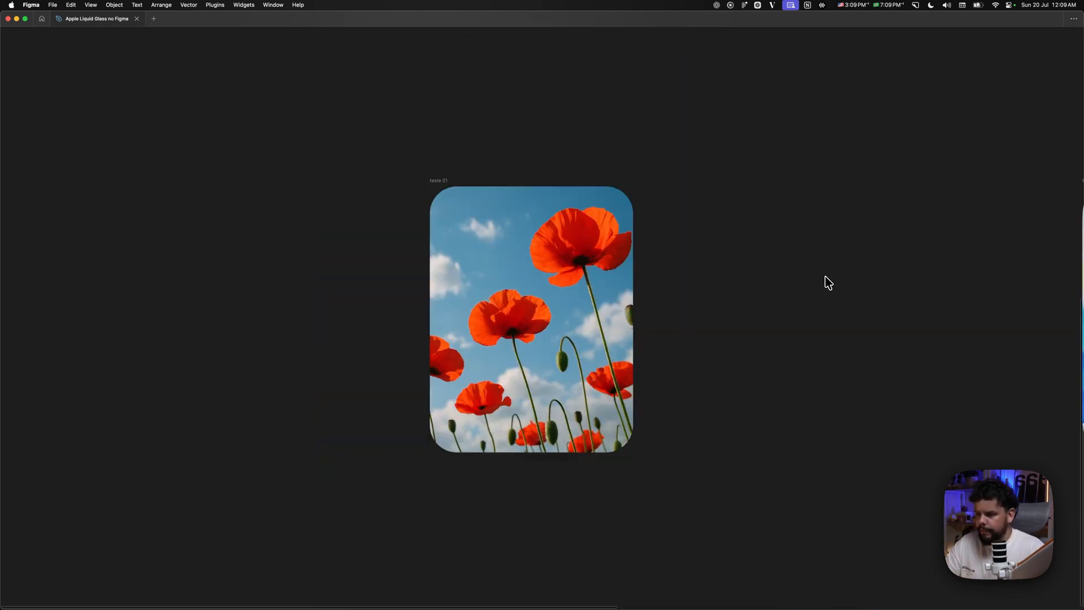
pyautogui.press('super+plus')
pyautogui.hscroll(1, 832, 295)
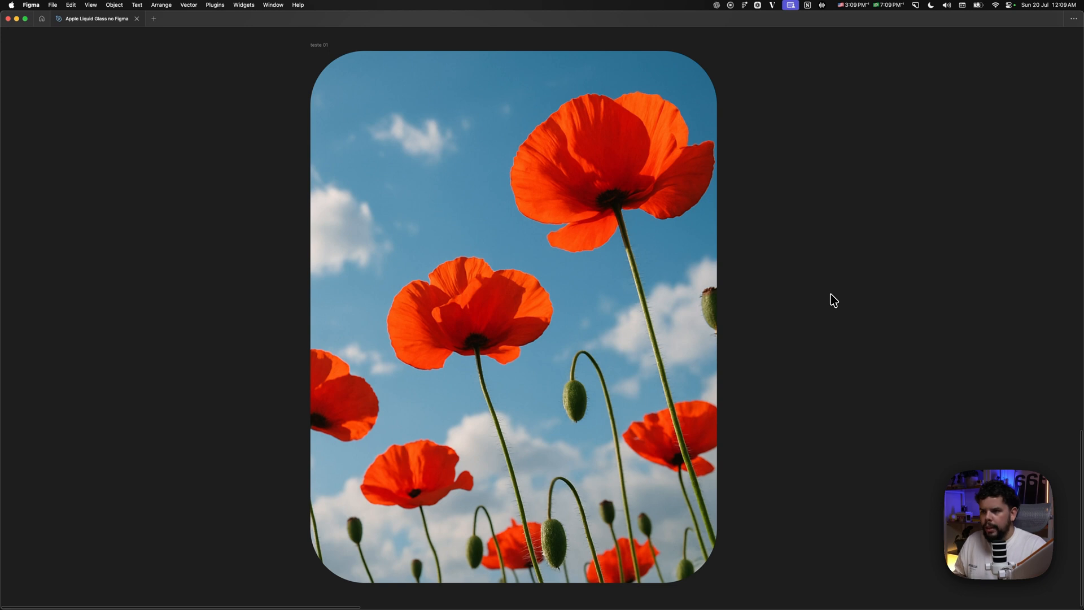
pyautogui.click(560, 184)
pyautogui.press('super+backslash')
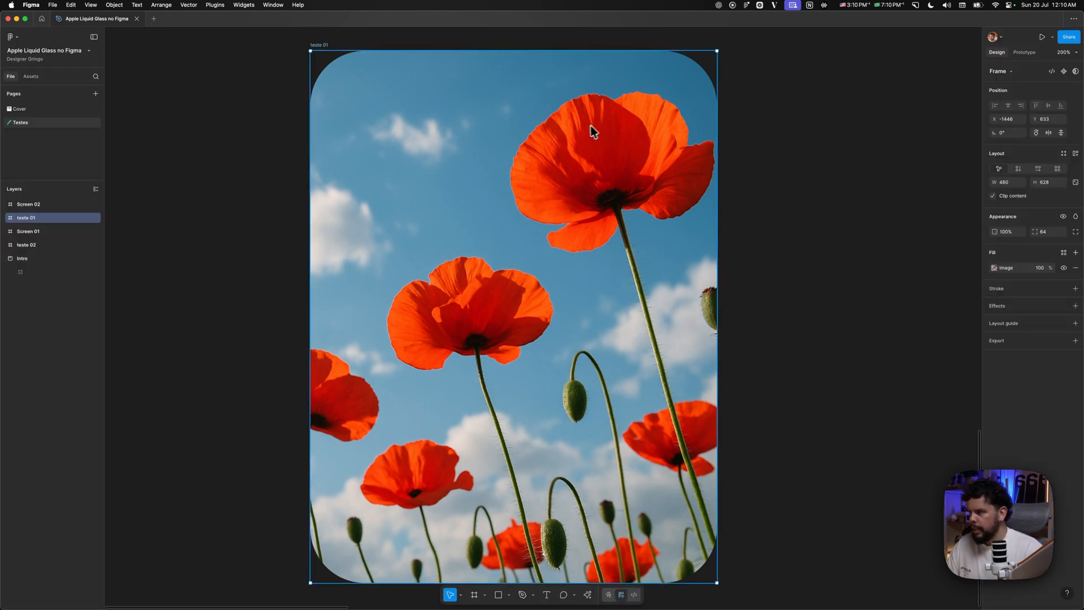
# - Try to apply a Glass effect to a rectangle about 261 × 233 drawn over the poppies, and delete the rectangle
pyautogui.press('Escape')
pyautogui.press('r')
pyautogui.moveTo(427, 137)
pyautogui.mouseDown()
pyautogui.moveTo(596, 346)
pyautogui.moveTo(648, 332)
pyautogui.mouseUp()
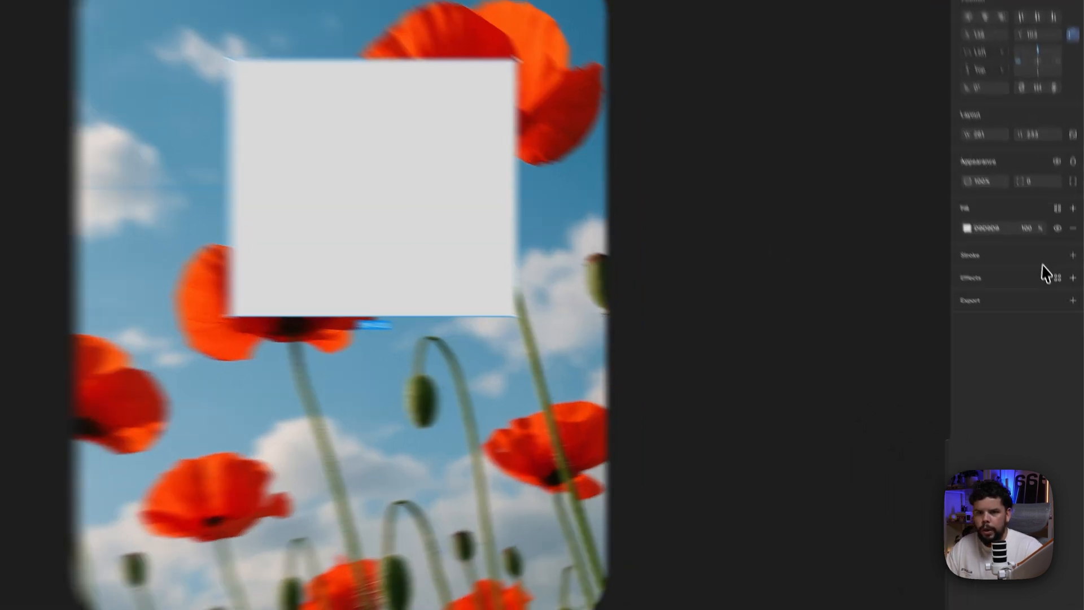
pyautogui.click(1073, 277)
pyautogui.click(1017, 298)
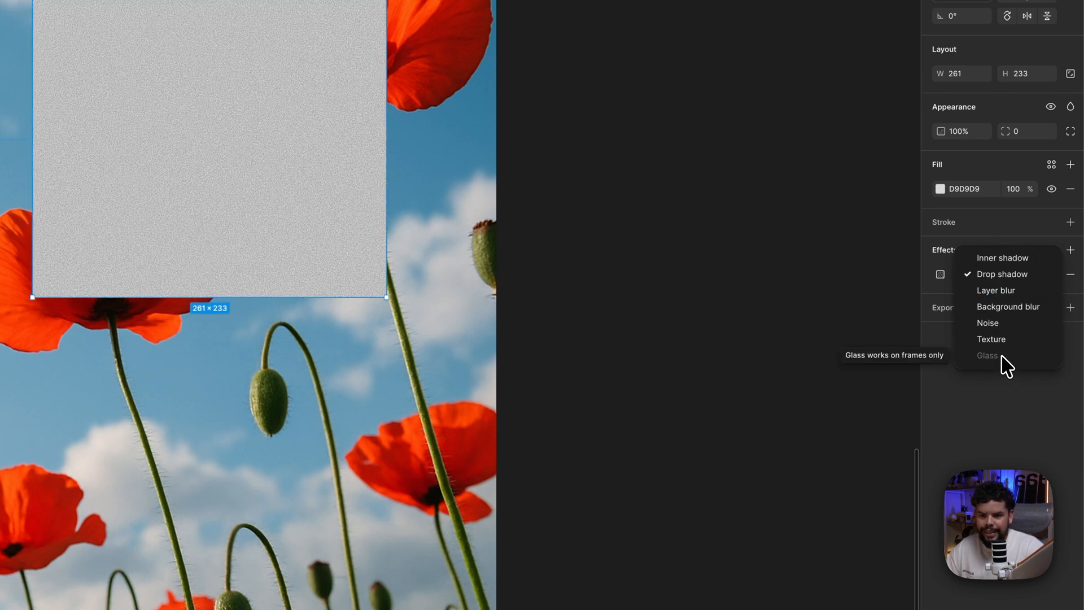
pyautogui.click(1004, 418)
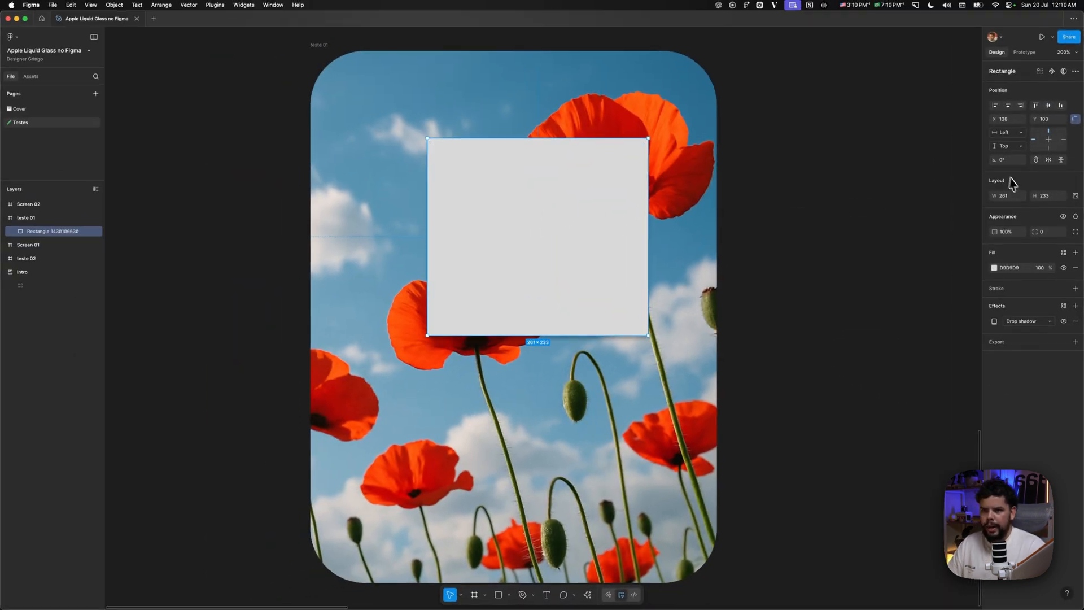
pyautogui.click(1013, 198)
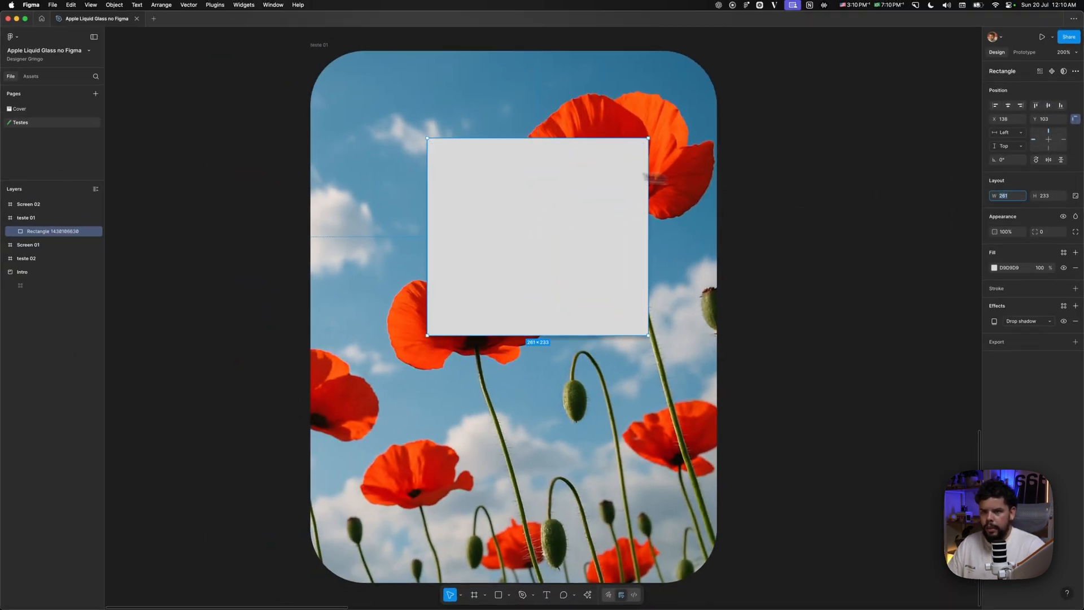
pyautogui.press('Delete')
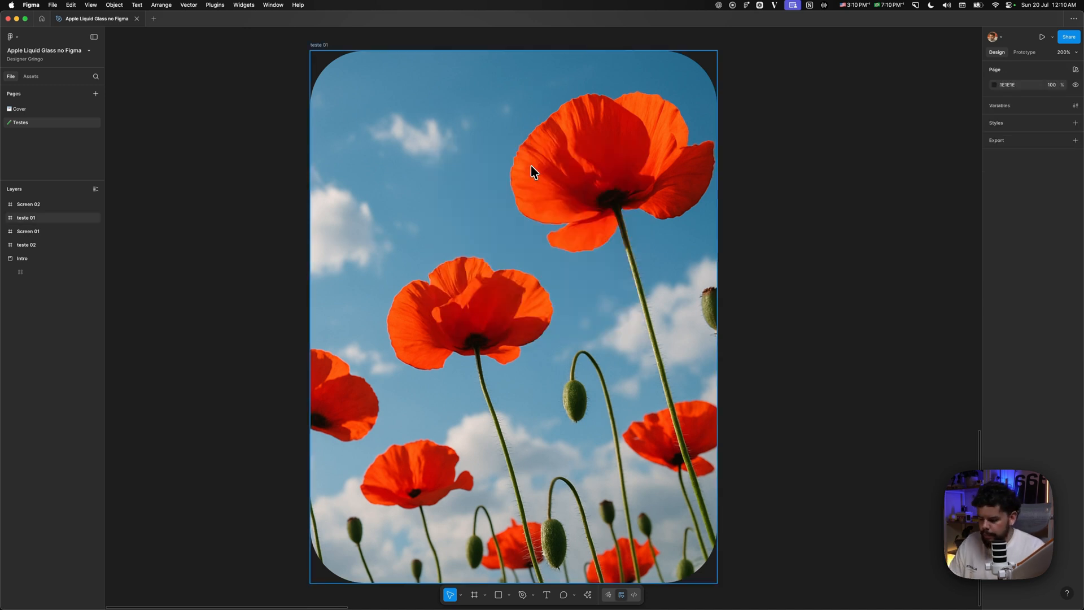
# - Draw a frame about 180 × 180 inside "teste 01" and give it a white FFFFFF fill
pyautogui.press('f')
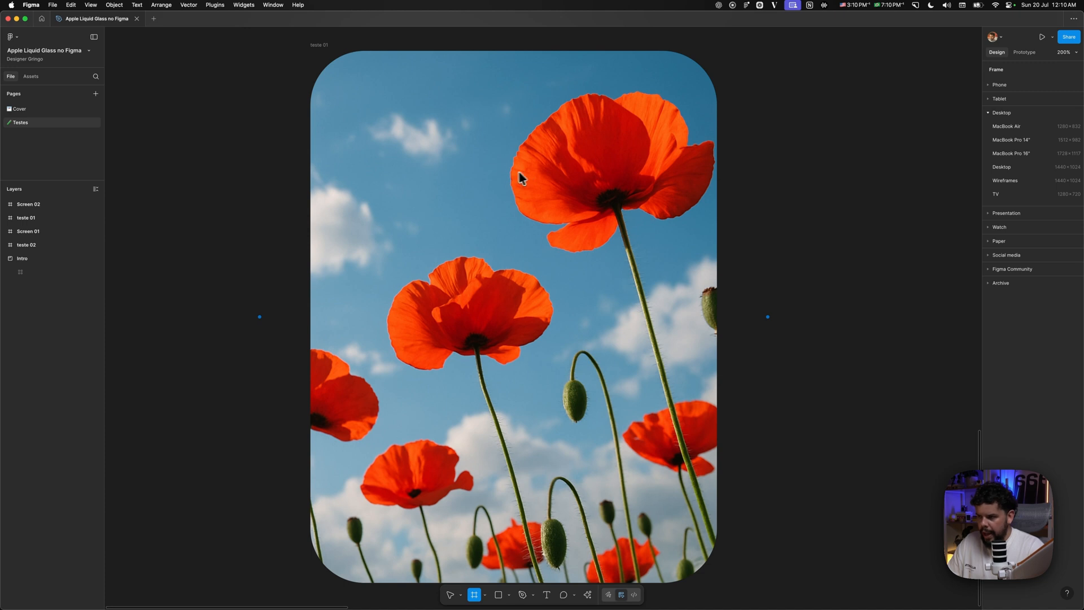
pyautogui.moveTo(415, 160); pyautogui.dragTo(567, 301)
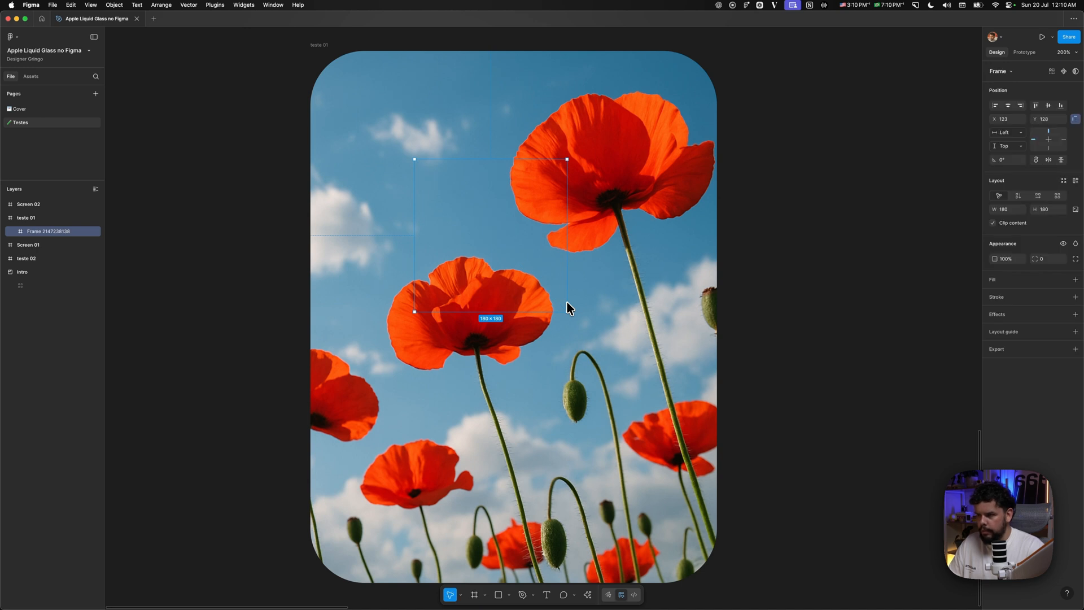
pyautogui.click(1076, 280)
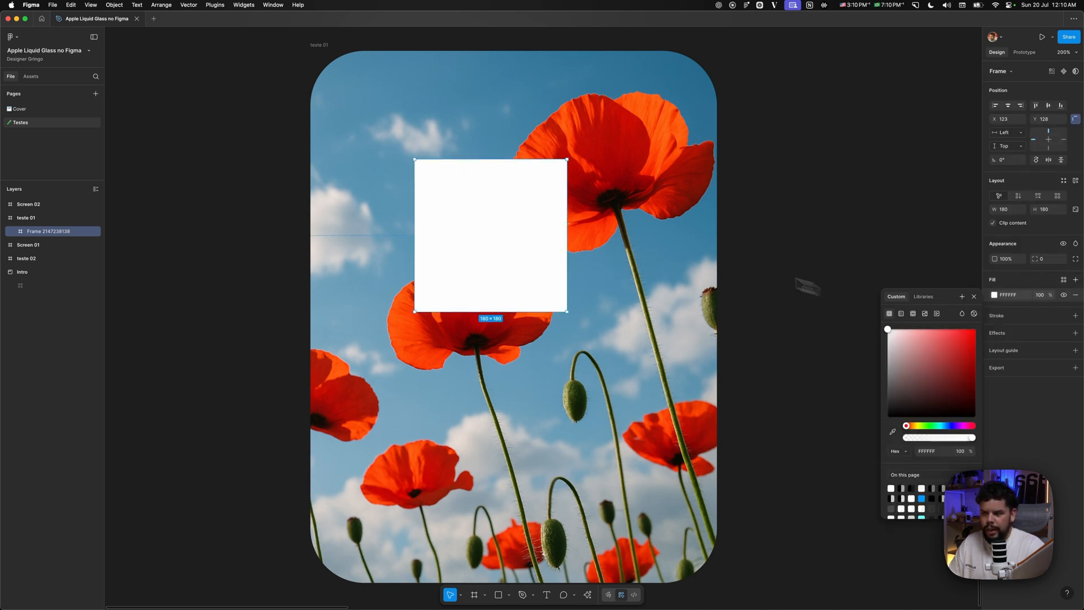
# - Move the white frame to the centre of the photo at X 150, Y 224 and set its corner radius to 100
pyautogui.moveTo(538, 226); pyautogui.dragTo(563, 305)
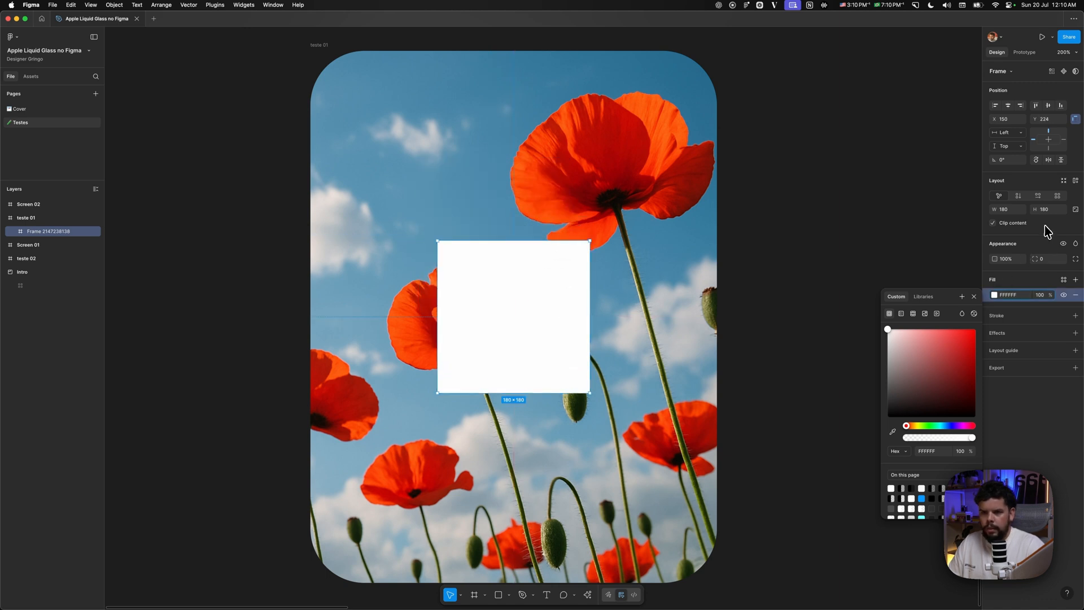
pyautogui.click(1046, 259)
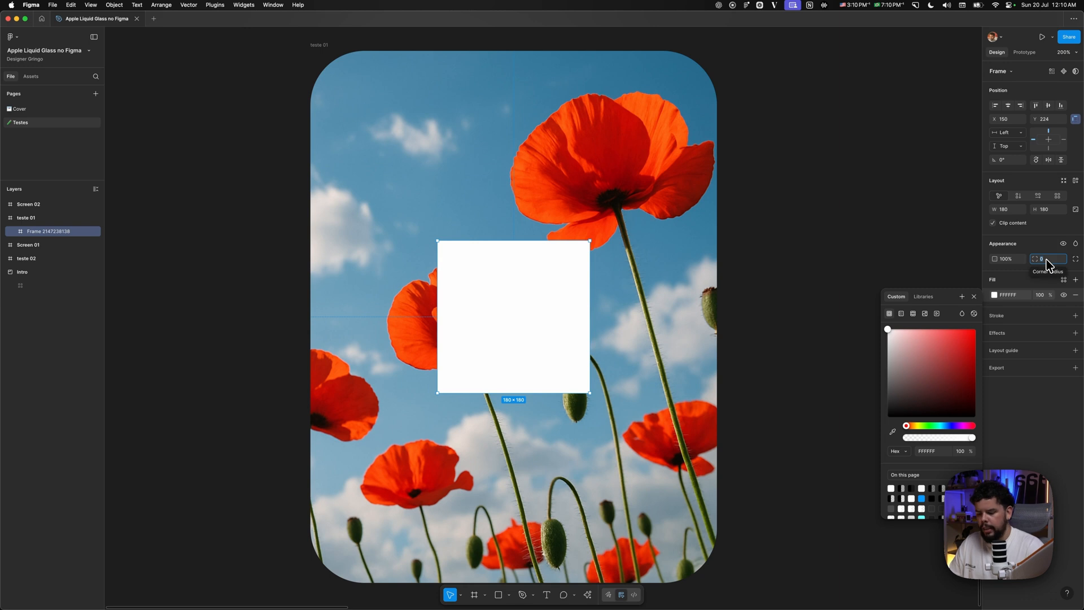
pyautogui.write('100')
pyautogui.press('Return')
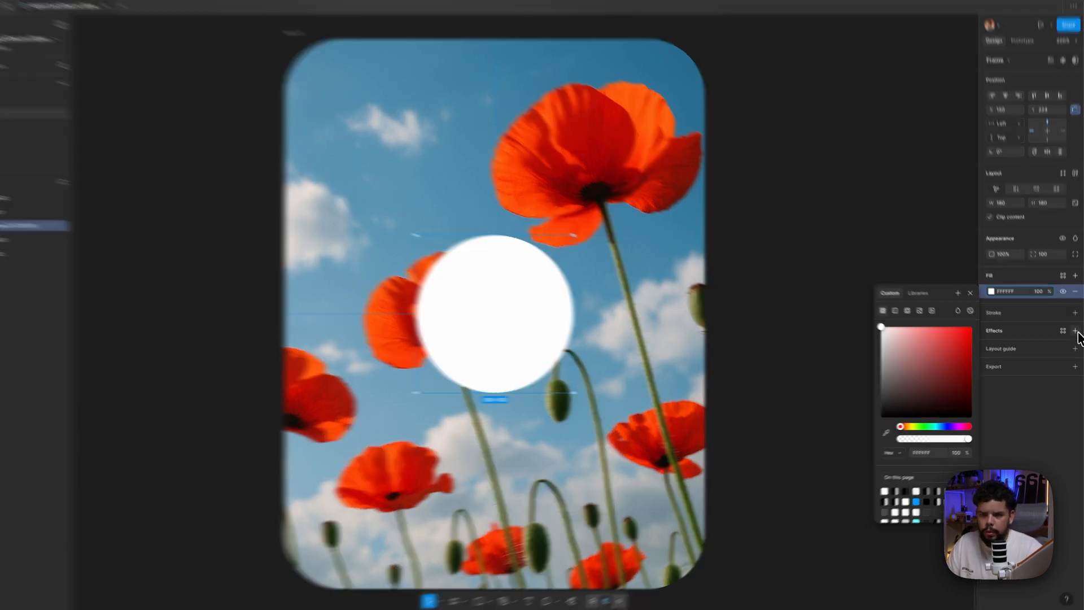
# - Add an effect to the circular frame and set its type to Glass
pyautogui.click(1075, 332)
pyautogui.click(1044, 352)
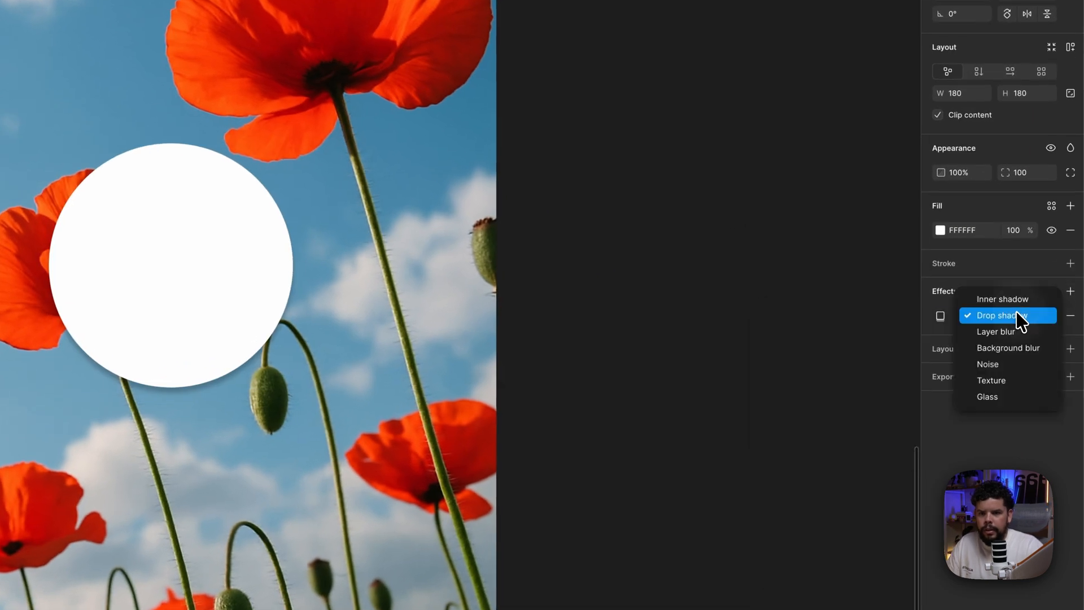
pyautogui.click(1003, 398)
# - Compare the circle with and without glass by repeatedly toggling the effect's visibility, leaving it on
pyautogui.click(1051, 316)
pyautogui.click(1051, 316)
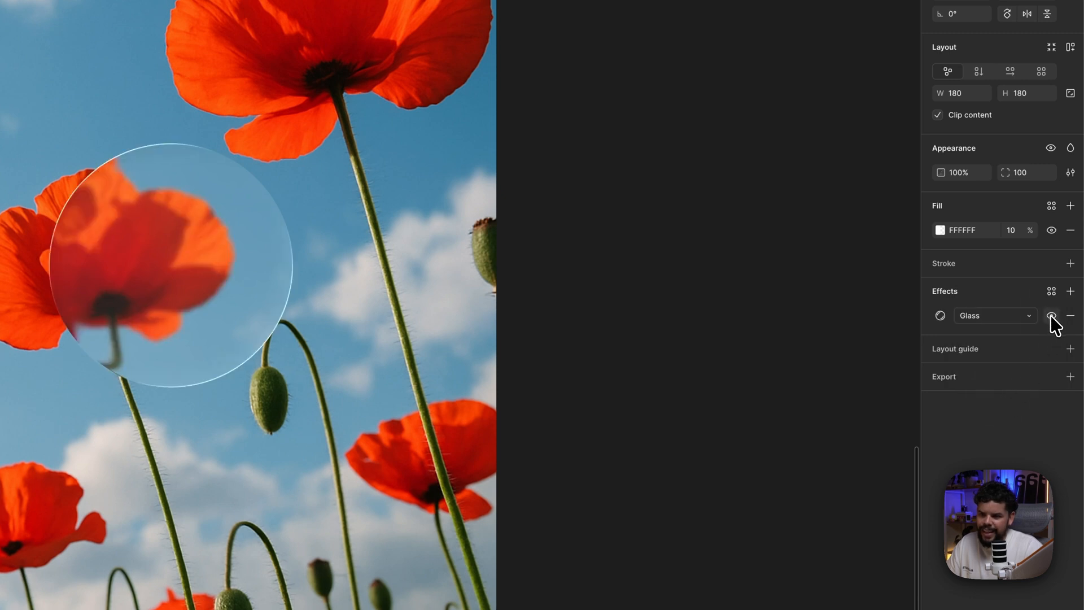
pyautogui.click(1051, 316)
pyautogui.click(1051, 316)
pyautogui.click(1051, 315)
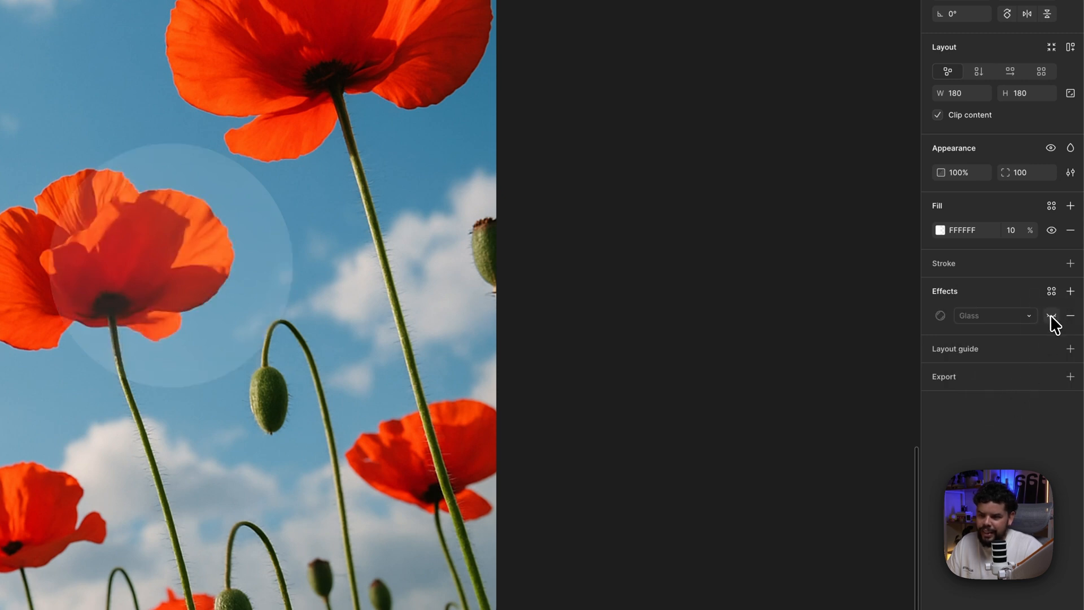
pyautogui.click(1051, 315)
pyautogui.click(1051, 316)
pyautogui.click(1051, 316)
pyautogui.click(1051, 315)
pyautogui.click(1051, 315)
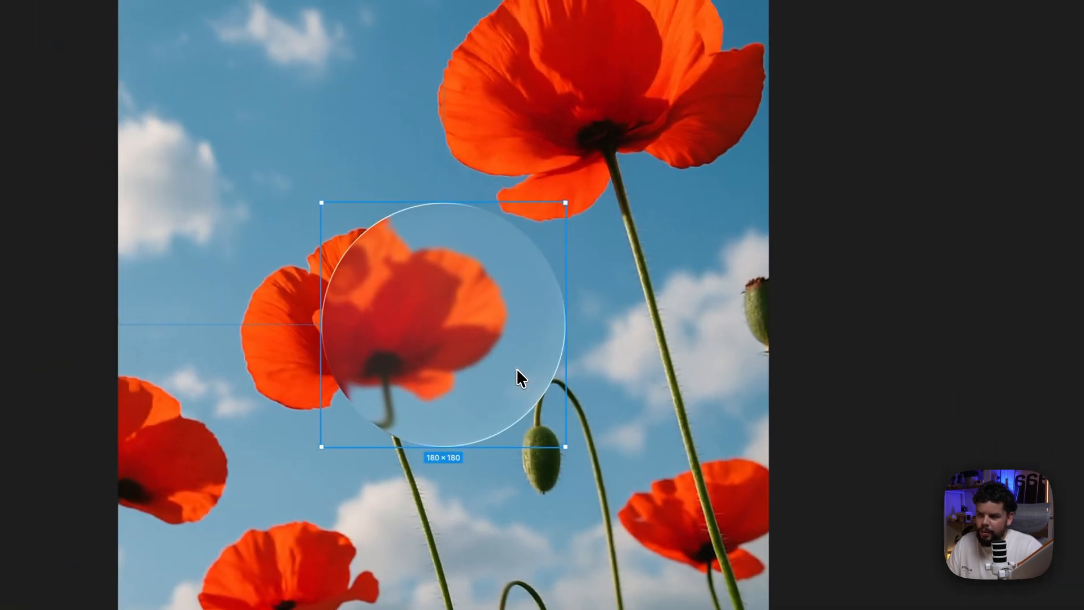
# - Move the glass circle over the large upper poppy, to about X 211, Y 61
pyautogui.moveTo(476, 360); pyautogui.dragTo(498, 365)
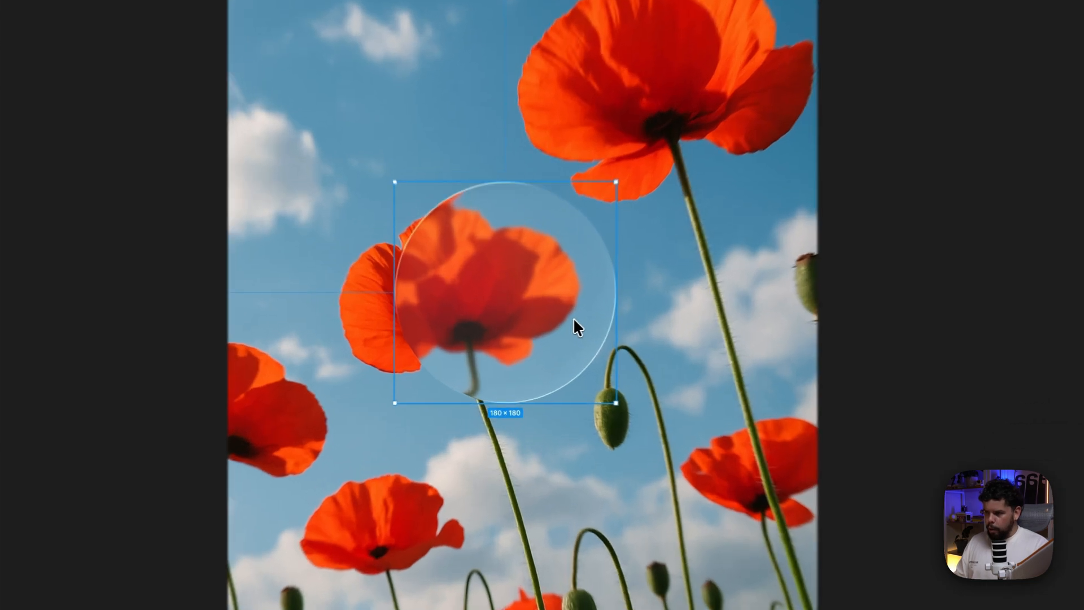
pyautogui.moveTo(549, 332); pyautogui.dragTo(615, 206)
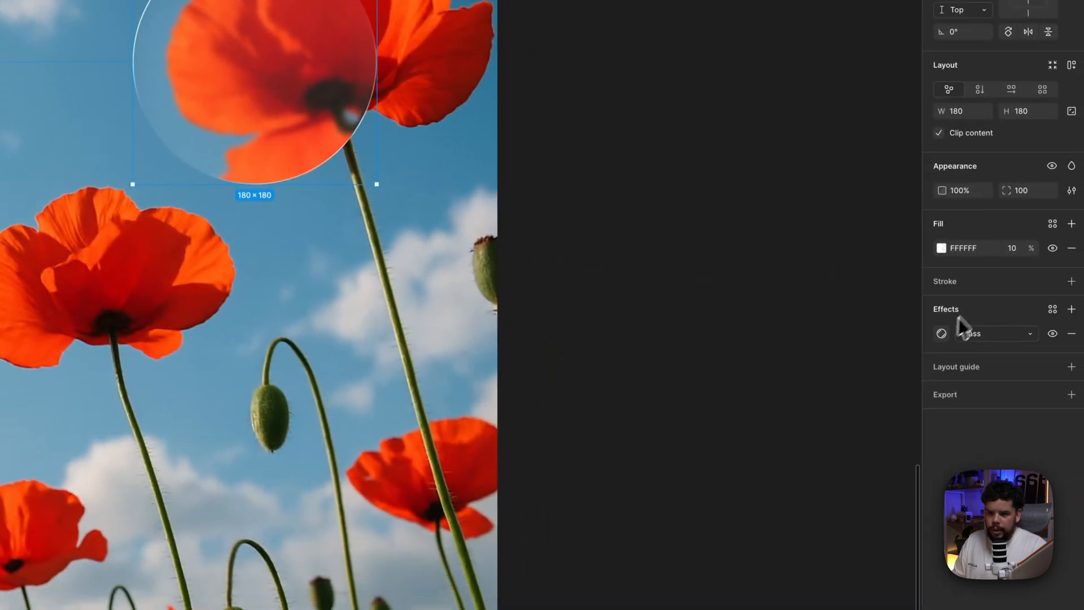
# - In the Glass effect's settings, set the light angle to about 157° and the refraction to about 55
pyautogui.click(942, 332)
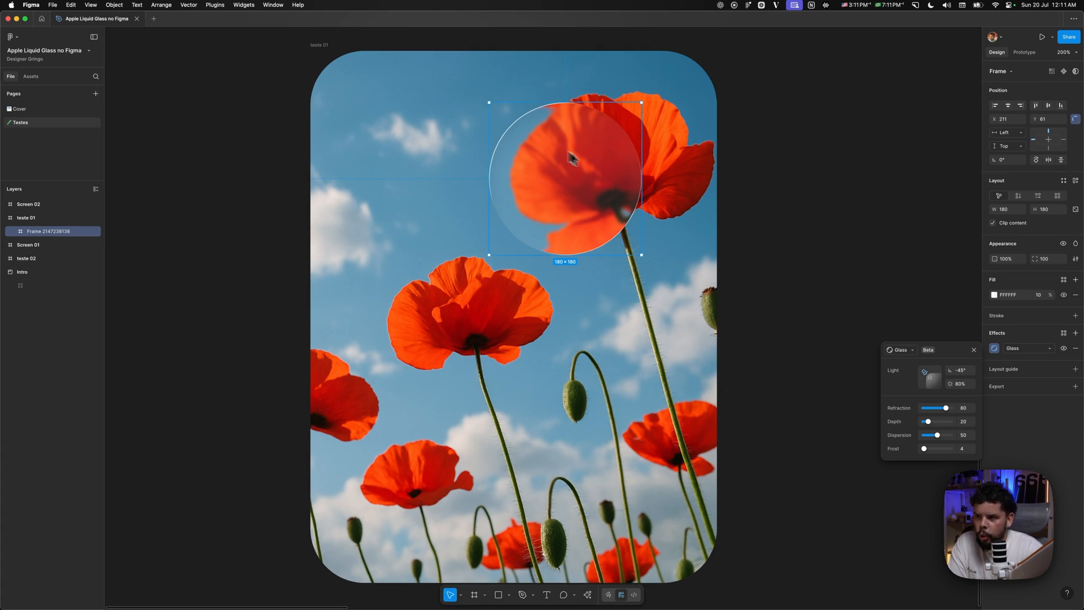
pyautogui.moveTo(932, 378); pyautogui.dragTo(875, 384)
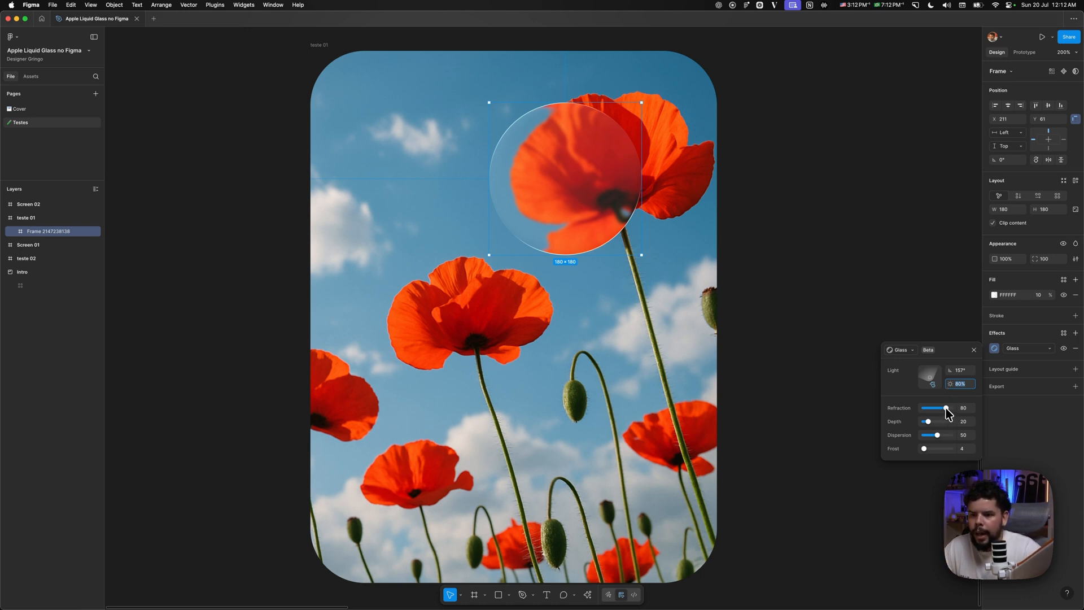
pyautogui.moveTo(946, 408)
pyautogui.mouseDown()
pyautogui.moveTo(922, 408)
pyautogui.moveTo(938, 408)
pyautogui.mouseUp()
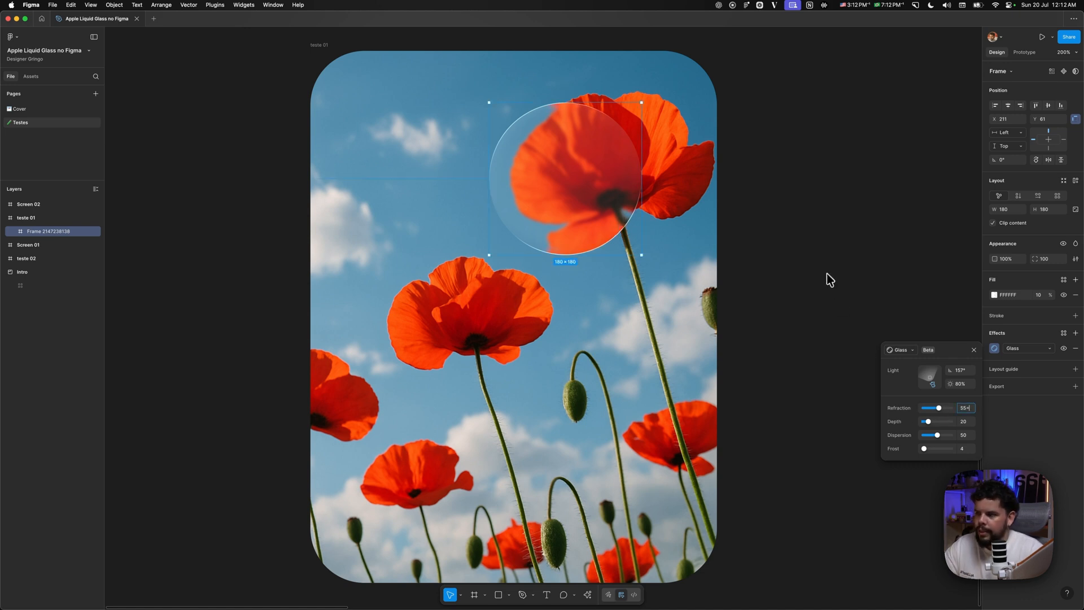
# - Inspect the glass circle up close with nothing selected, and select it again
pyautogui.click(793, 194)
pyautogui.press('super+plus')
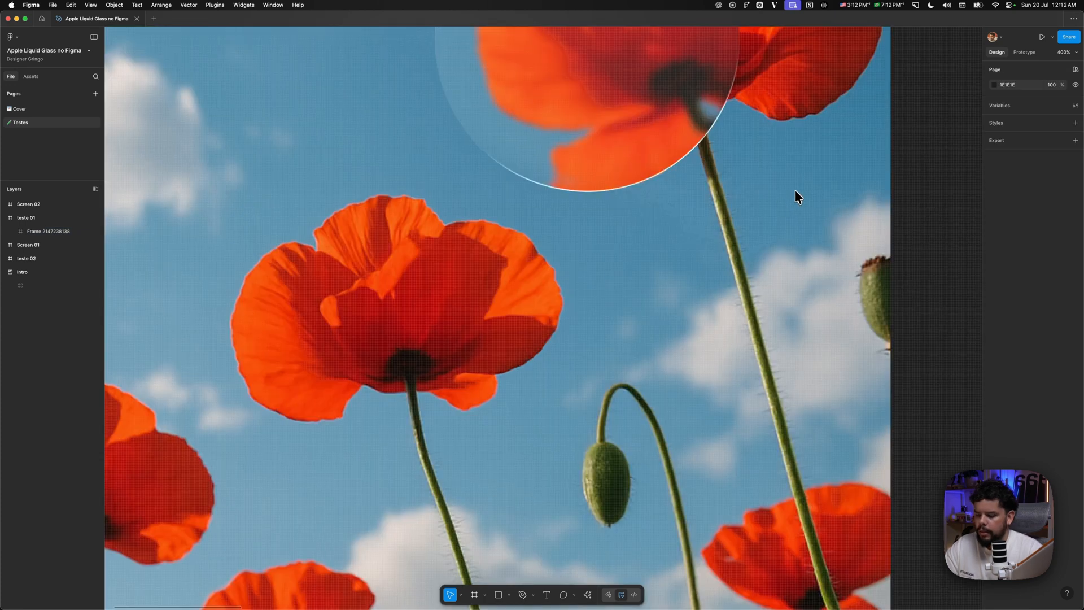
pyautogui.press('super+minus')
pyautogui.click(599, 177)
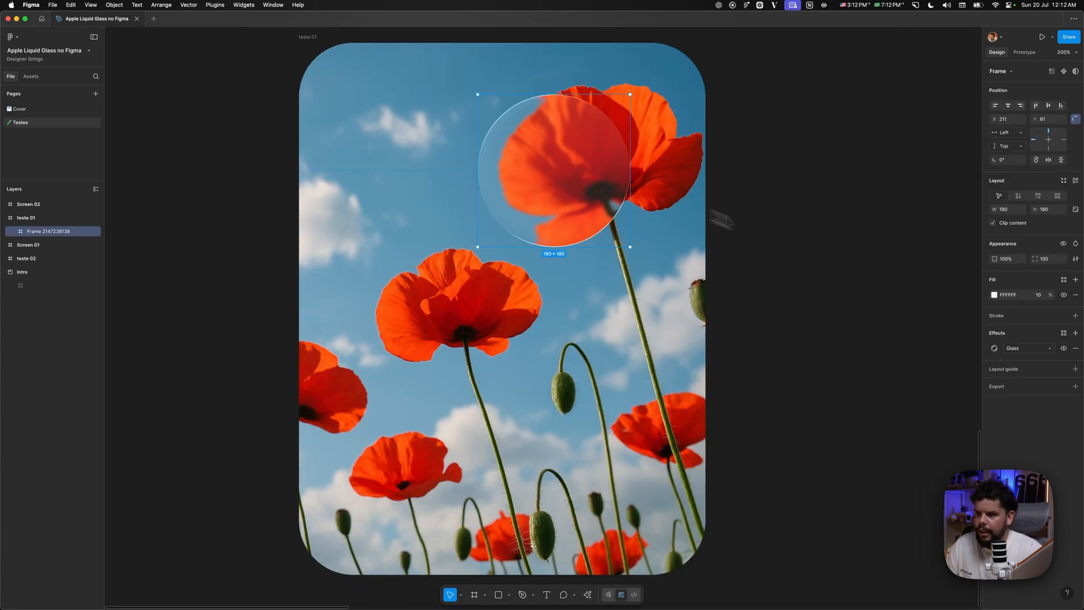
# - In the circle's Glass effect settings, set the refraction to 90 and the depth to about 29
pyautogui.click(994, 349)
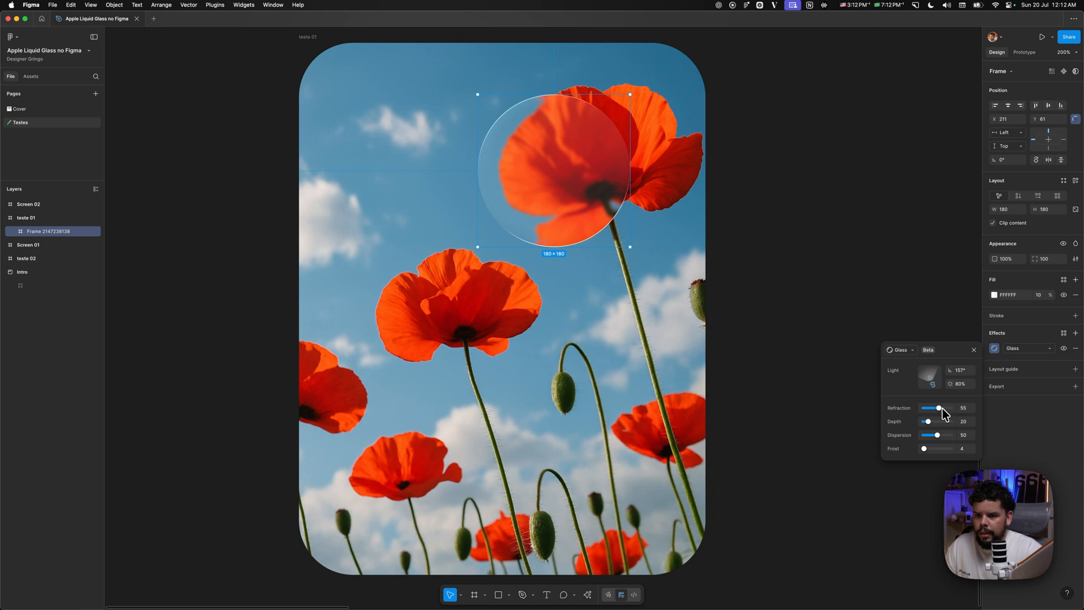
pyautogui.moveTo(942, 409); pyautogui.dragTo(943, 409)
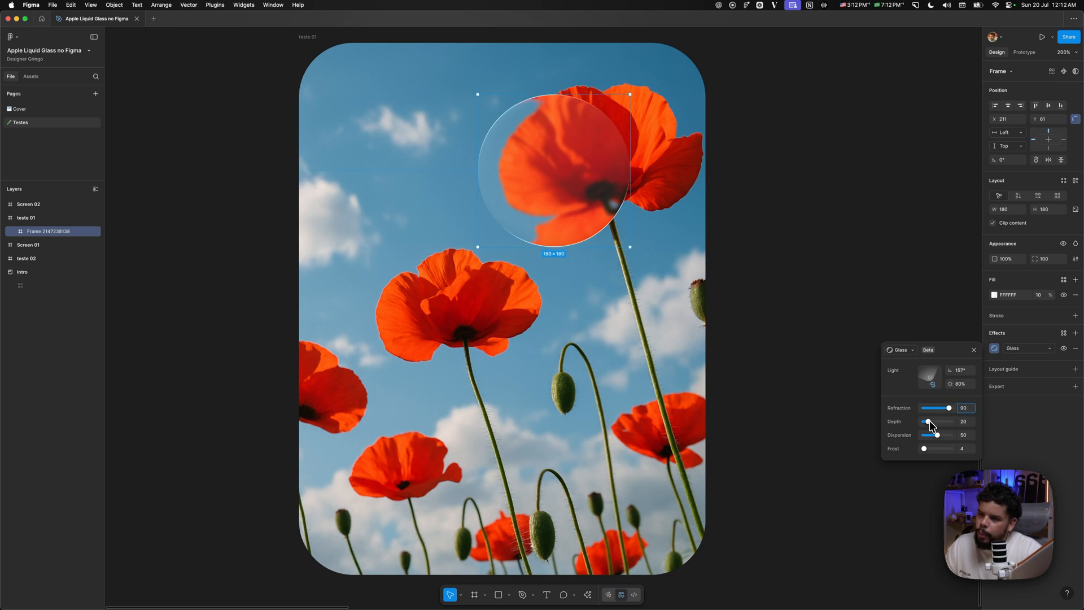
pyautogui.moveTo(930, 421)
pyautogui.mouseDown()
pyautogui.moveTo(950, 424)
pyautogui.moveTo(932, 423)
pyautogui.mouseUp()
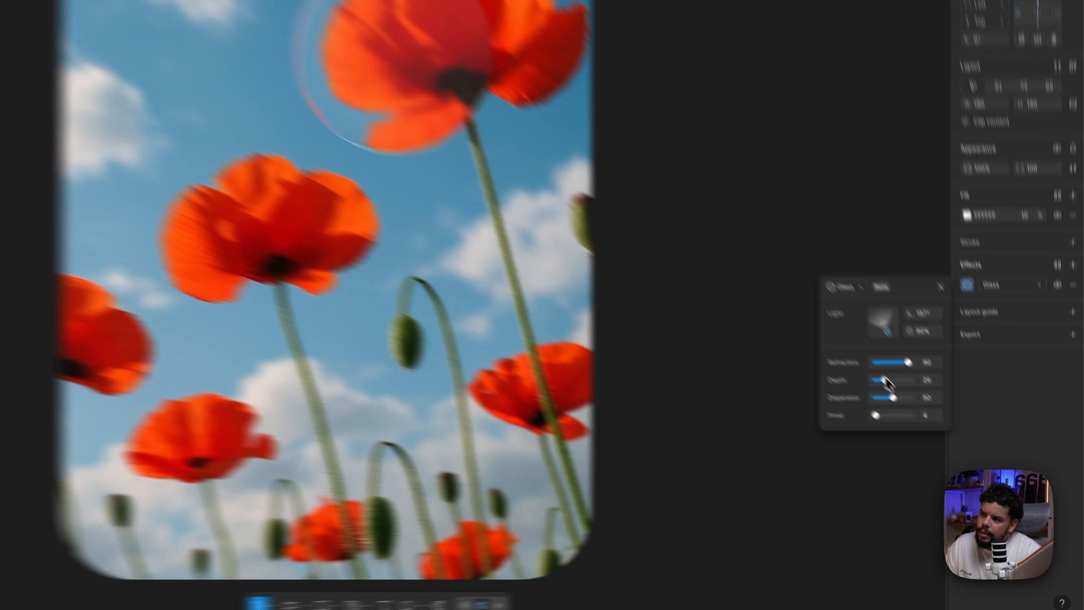
pyautogui.moveTo(886, 379); pyautogui.dragTo(898, 397)
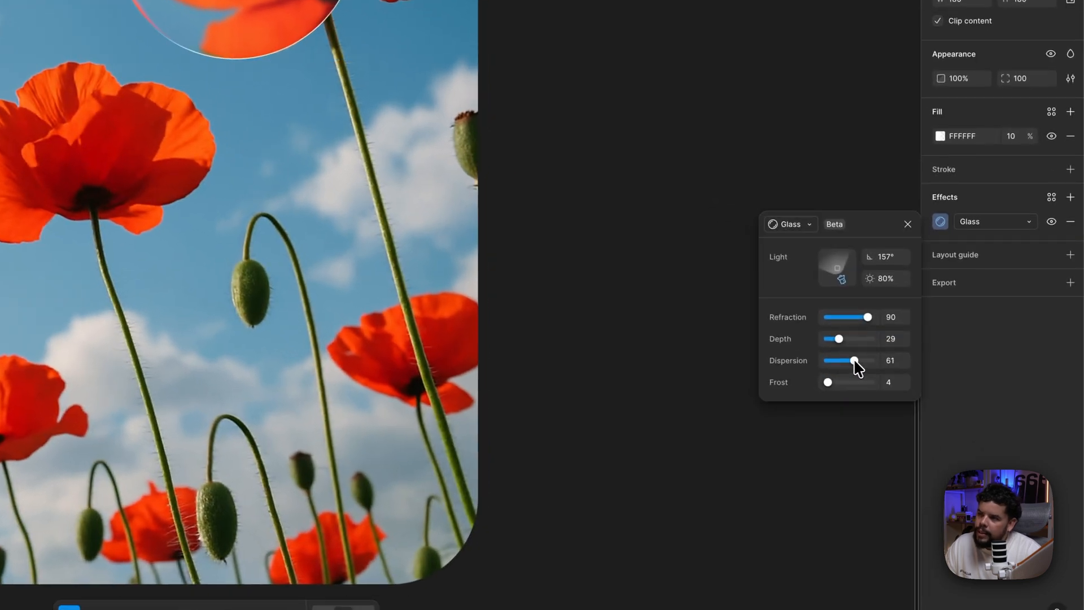
# - Try the glass circle's dispersion between 0 and 100, leaving it at 100, and set the frost to 15
pyautogui.moveTo(856, 367); pyautogui.dragTo(828, 360)
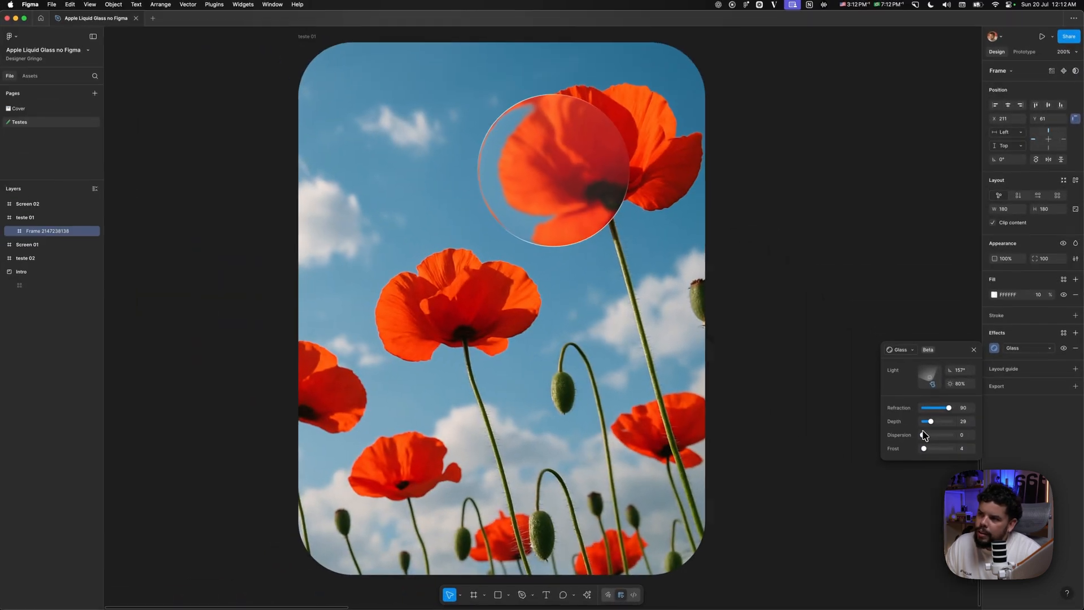
pyautogui.moveTo(924, 435); pyautogui.dragTo(955, 435)
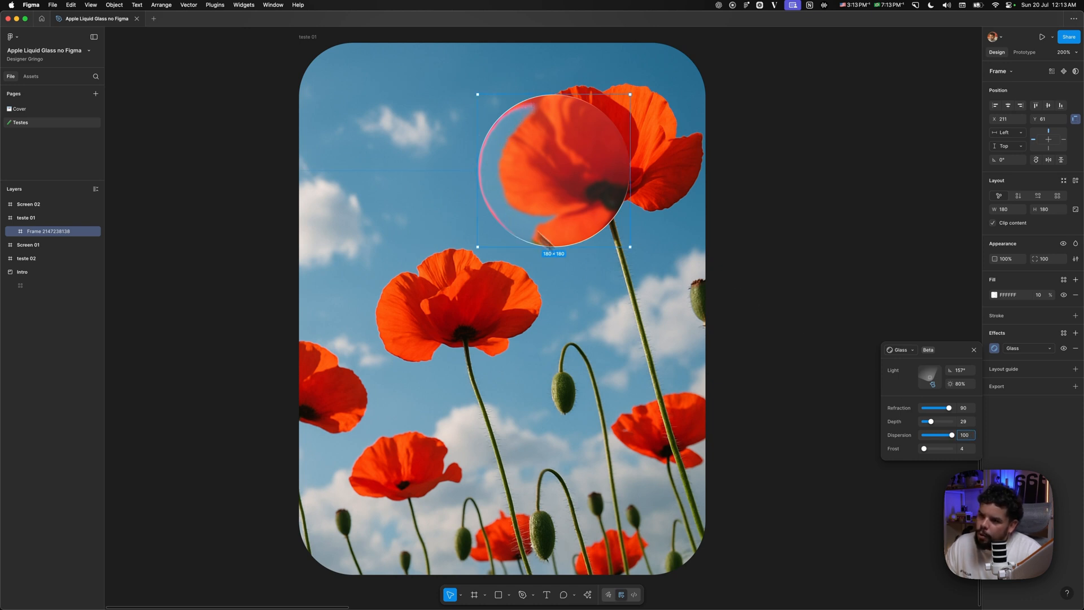
pyautogui.moveTo(948, 436); pyautogui.dragTo(918, 437)
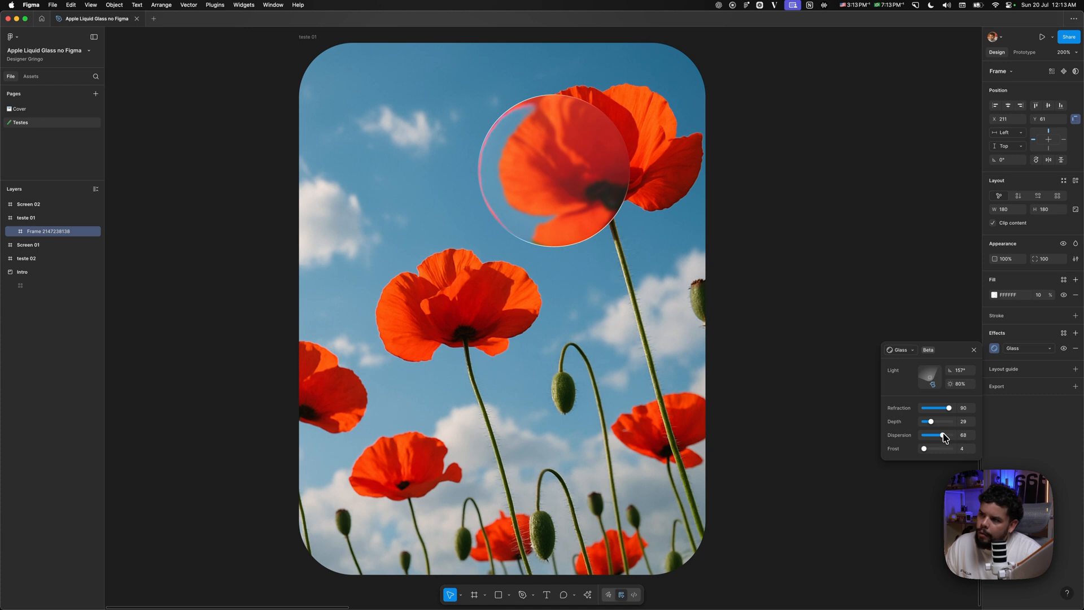
pyautogui.moveTo(945, 438)
pyautogui.mouseDown()
pyautogui.moveTo(909, 438)
pyautogui.moveTo(956, 436)
pyautogui.mouseUp()
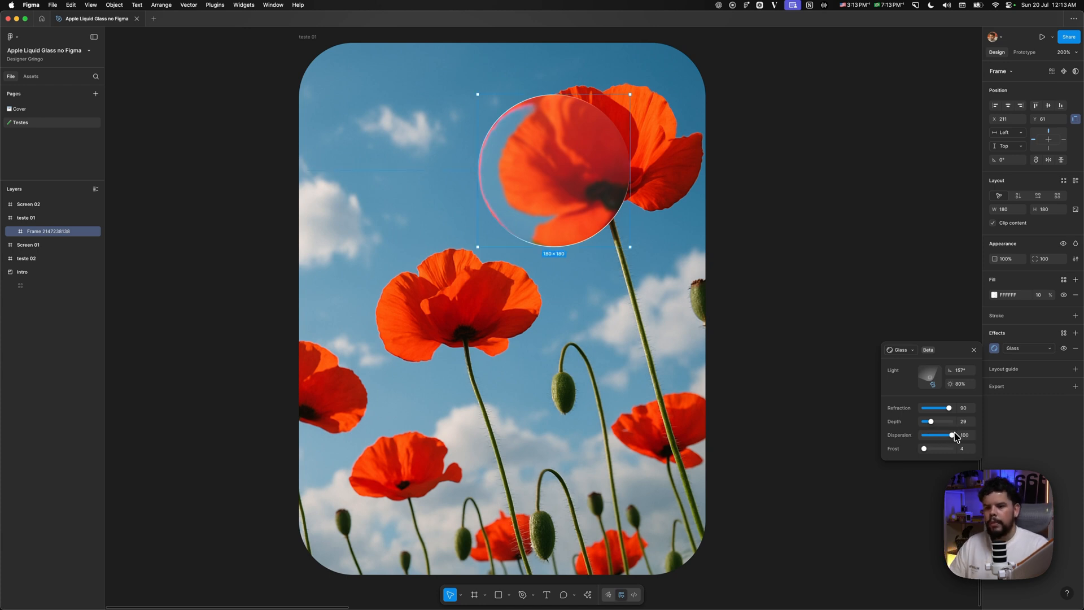
pyautogui.moveTo(924, 448); pyautogui.dragTo(929, 455)
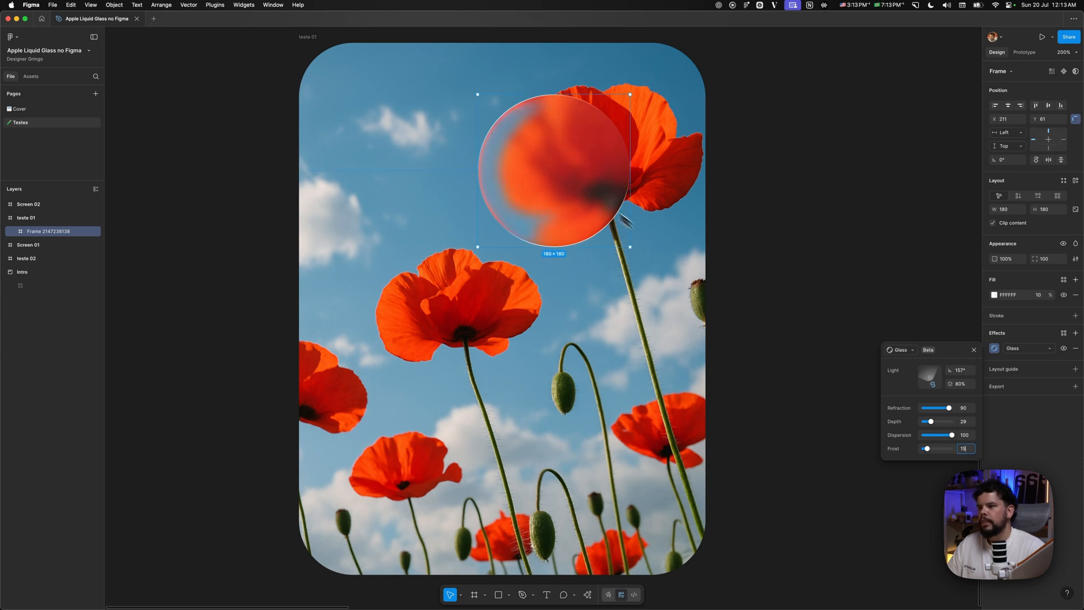
# - Center the glass circle vertically in the poppy photo frame and deselect it
pyautogui.click(1051, 105)
pyautogui.click(1051, 106)
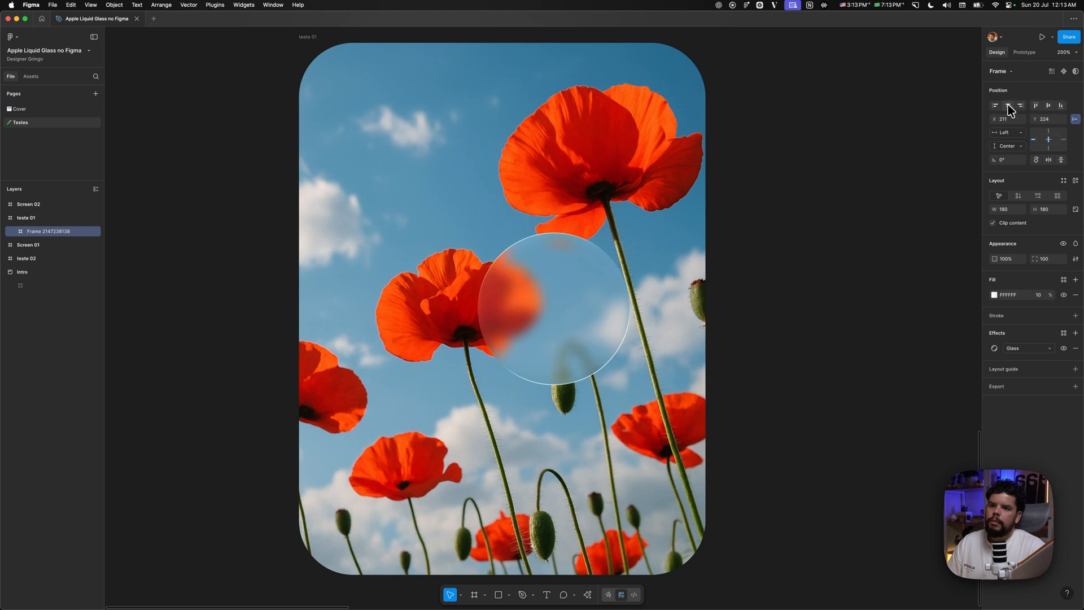
pyautogui.click(908, 230)
# - Apply a Glass effect to the frame holding the reply, folder and trash icons over the blue waves wallpaper
pyautogui.hscroll(10, 648, 225)
pyautogui.hscroll(10, 512, 244)
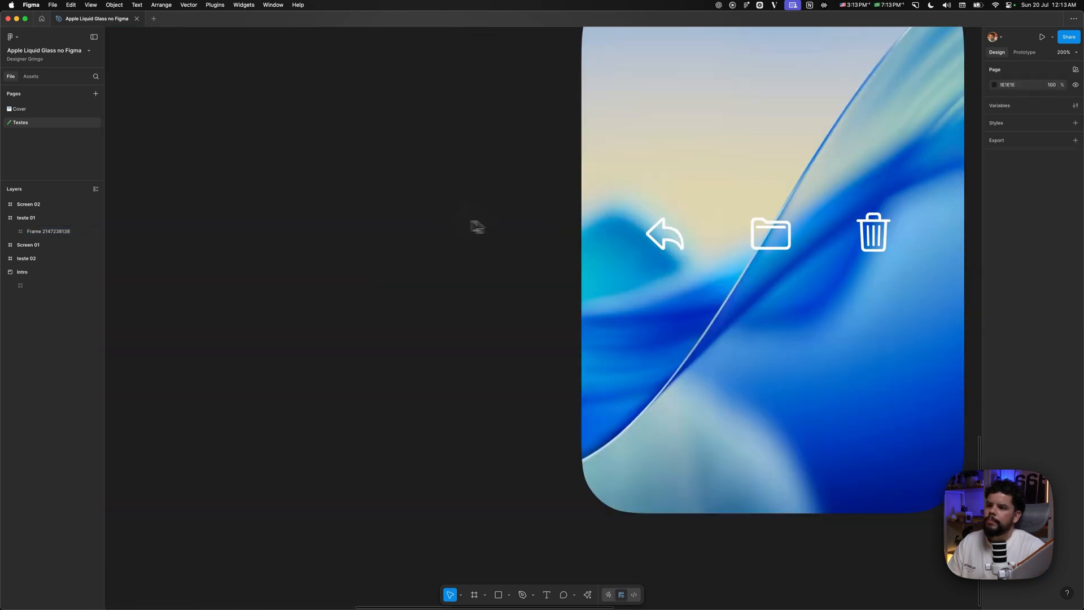
pyautogui.click(556, 291)
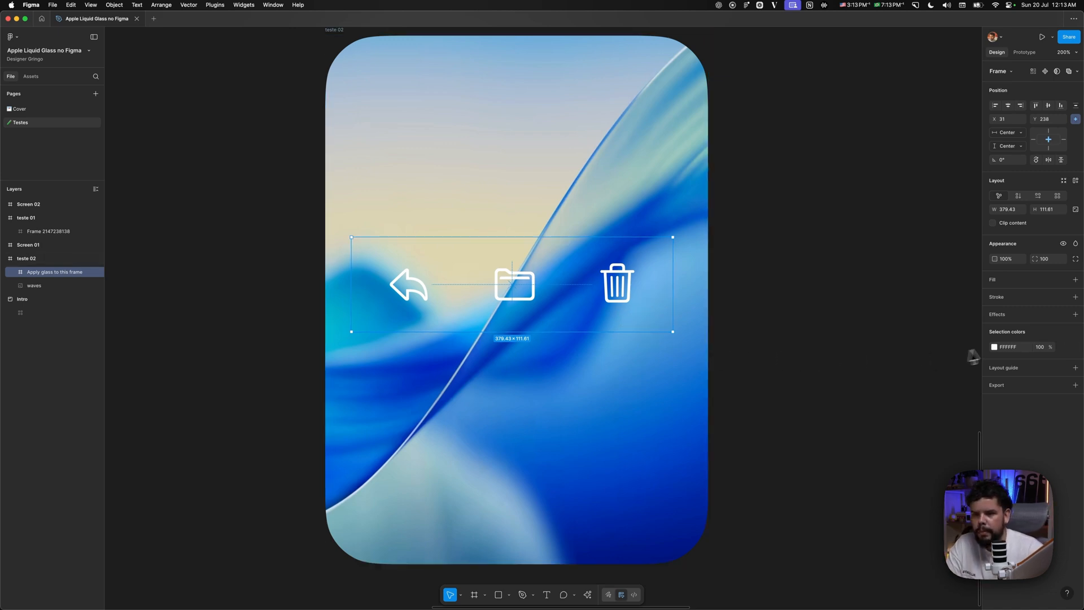
pyautogui.click(1077, 314)
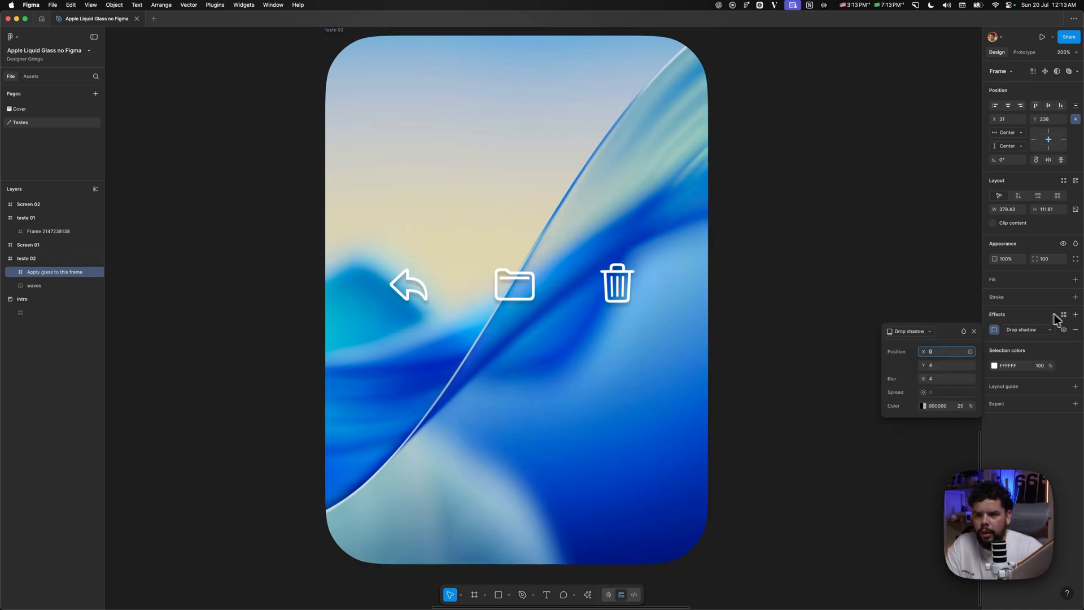
pyautogui.click(1027, 332)
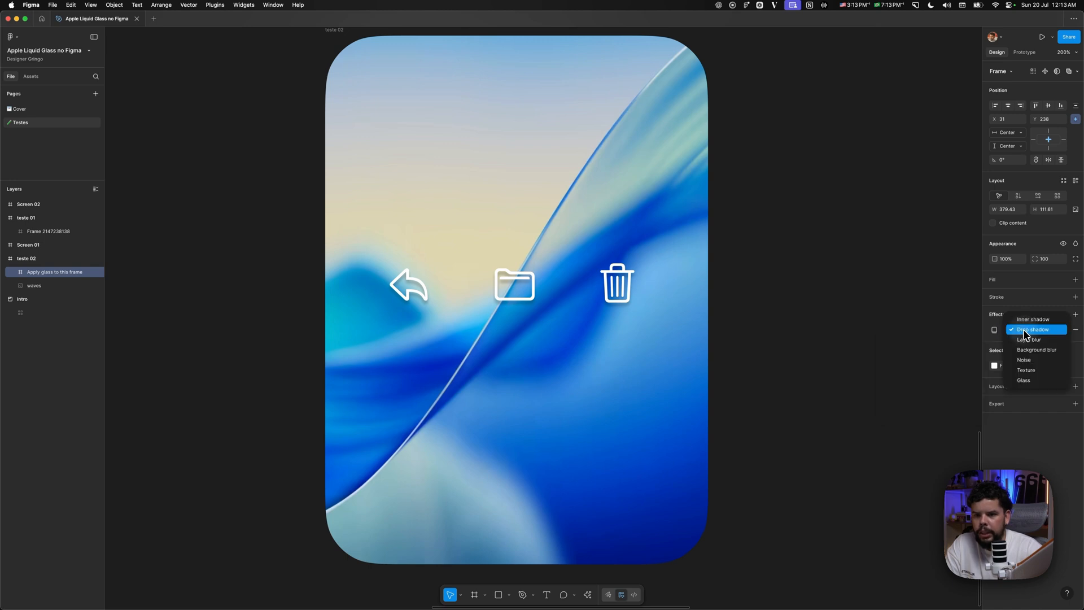
pyautogui.click(1028, 382)
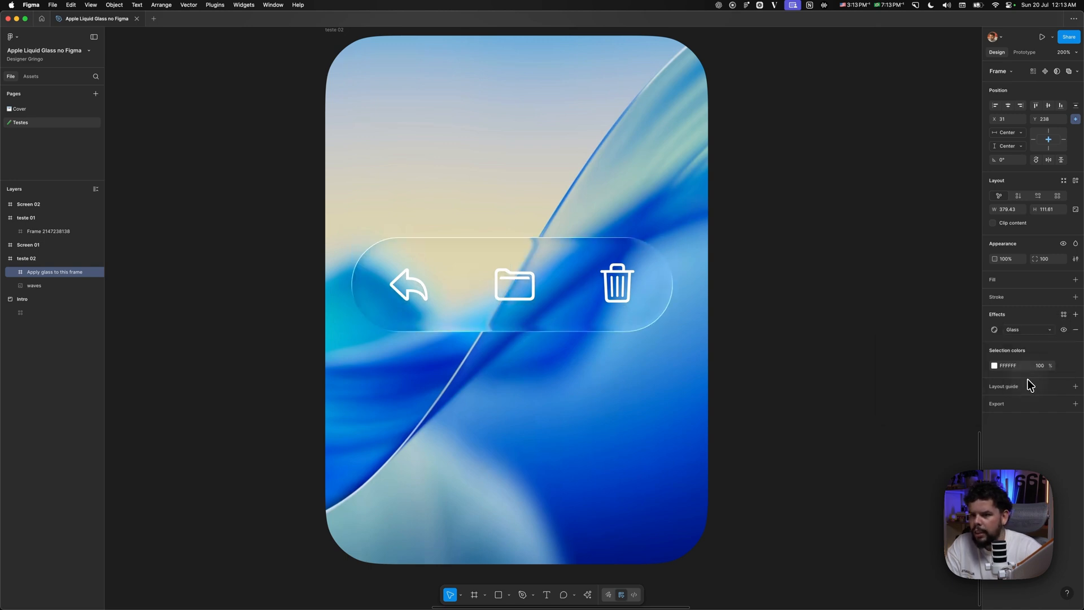
# - Compare the icon bar with and without glass by repeatedly toggling the effect's visibility, leaving it on
pyautogui.click(1064, 330)
pyautogui.click(1065, 331)
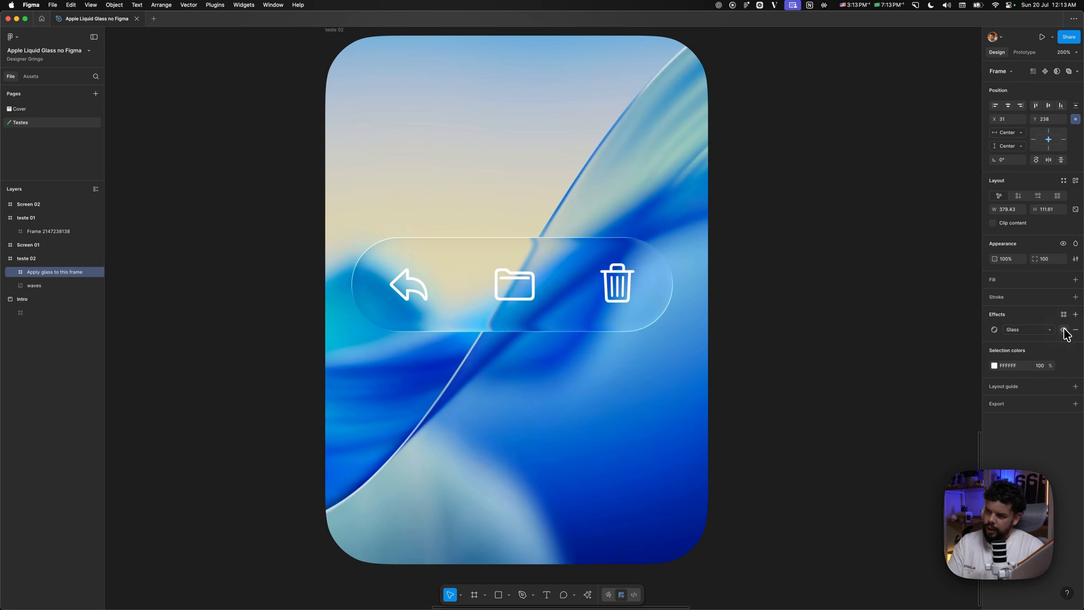
pyautogui.click(1065, 331)
pyautogui.click(1065, 330)
pyautogui.click(1064, 331)
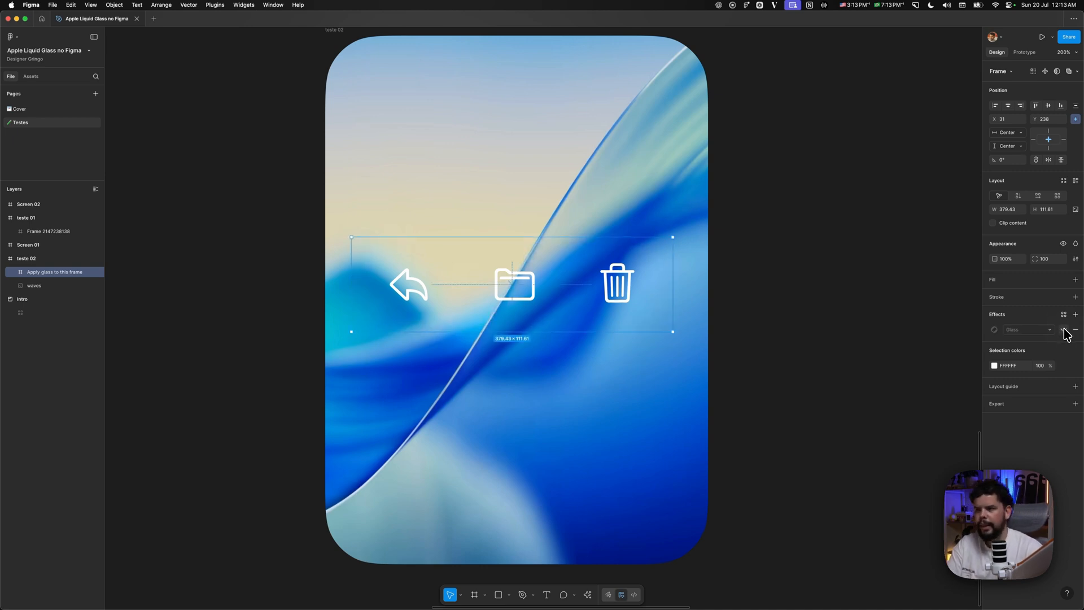
pyautogui.click(1064, 330)
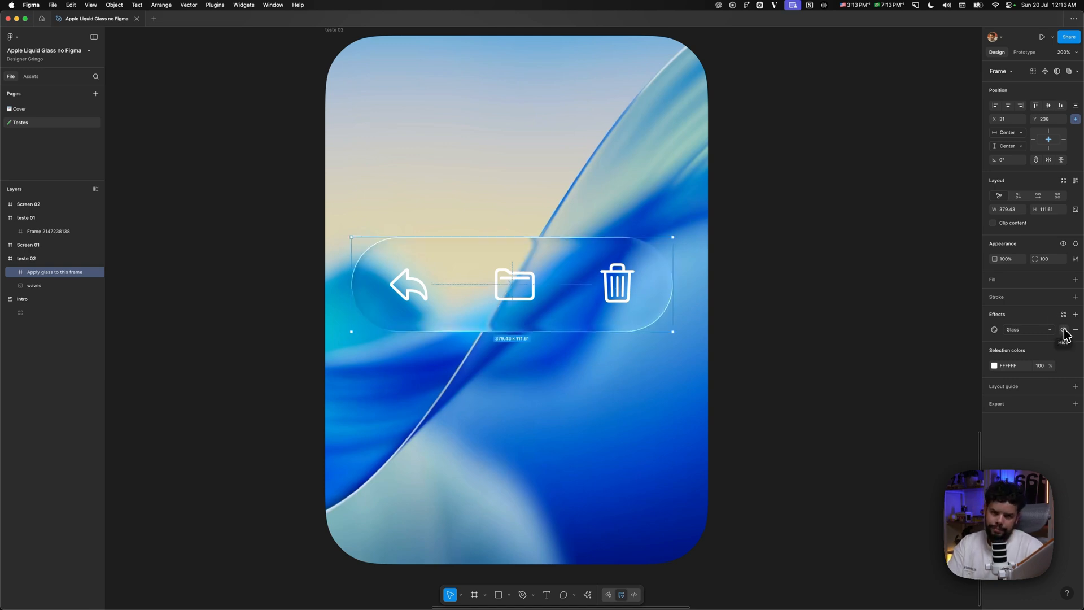
# - In the icon bar's Glass effect settings, set the frost to 13 and the depth to about 65
pyautogui.click(995, 329)
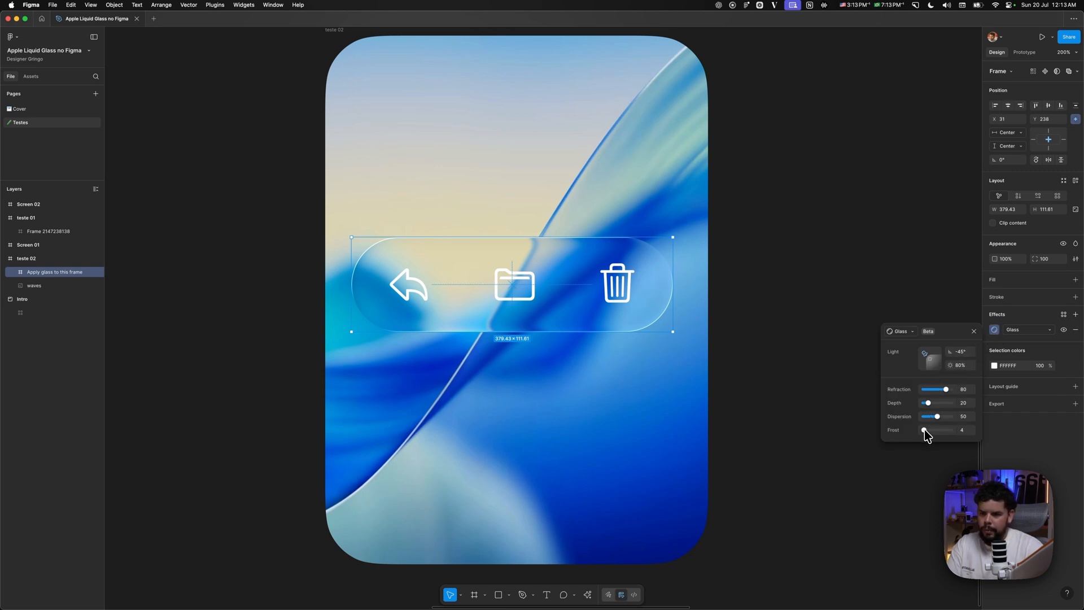
pyautogui.moveTo(924, 432); pyautogui.dragTo(927, 433)
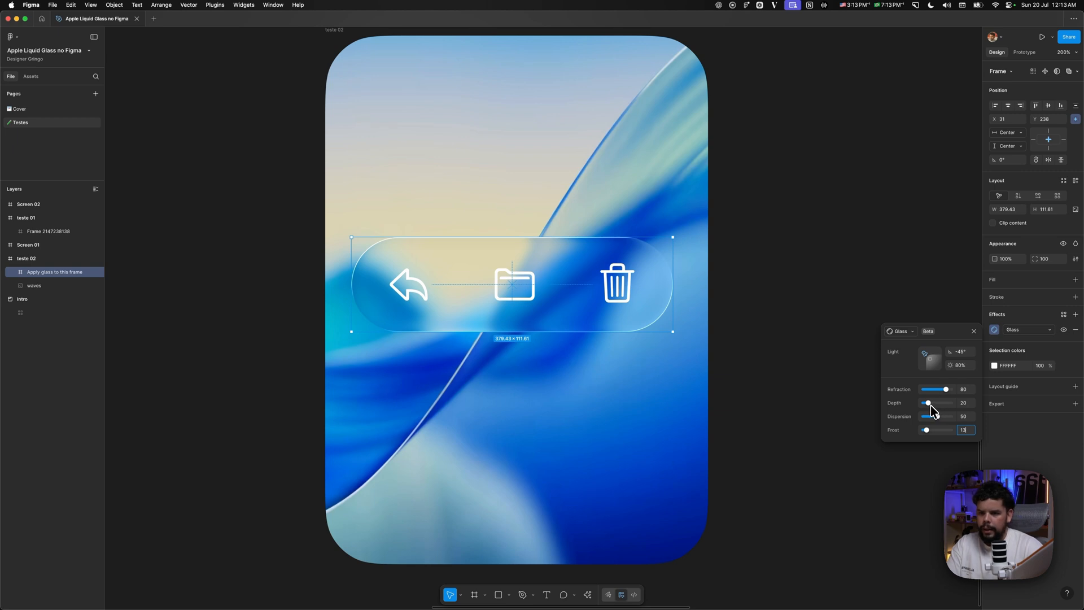
pyautogui.moveTo(930, 406)
pyautogui.mouseDown()
pyautogui.moveTo(946, 407)
pyautogui.moveTo(922, 406)
pyautogui.mouseUp()
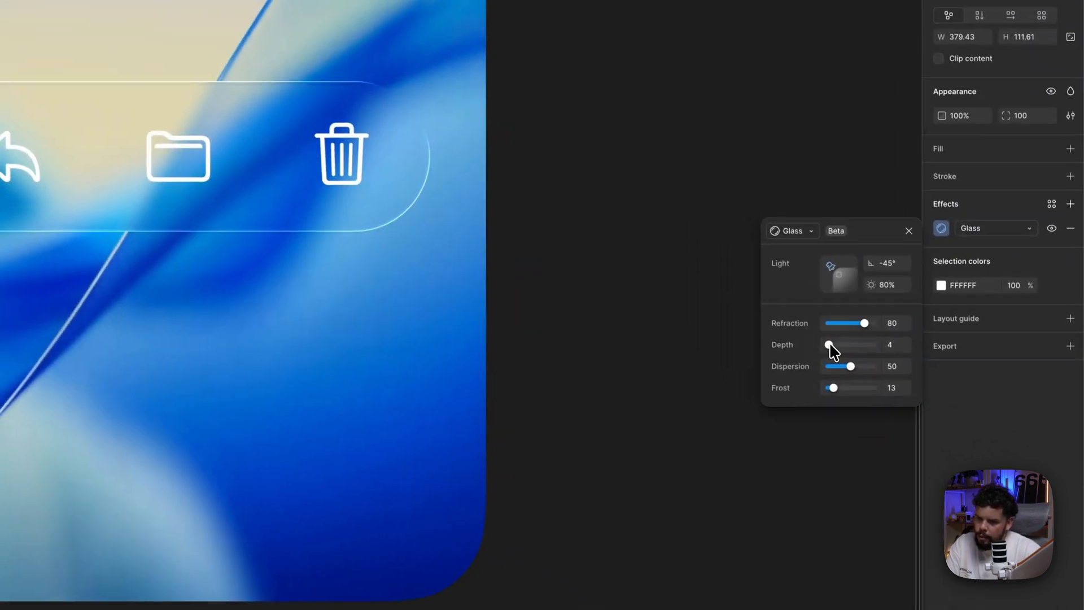
pyautogui.moveTo(925, 404); pyautogui.dragTo(932, 408)
pyautogui.moveTo(837, 346); pyautogui.dragTo(858, 353)
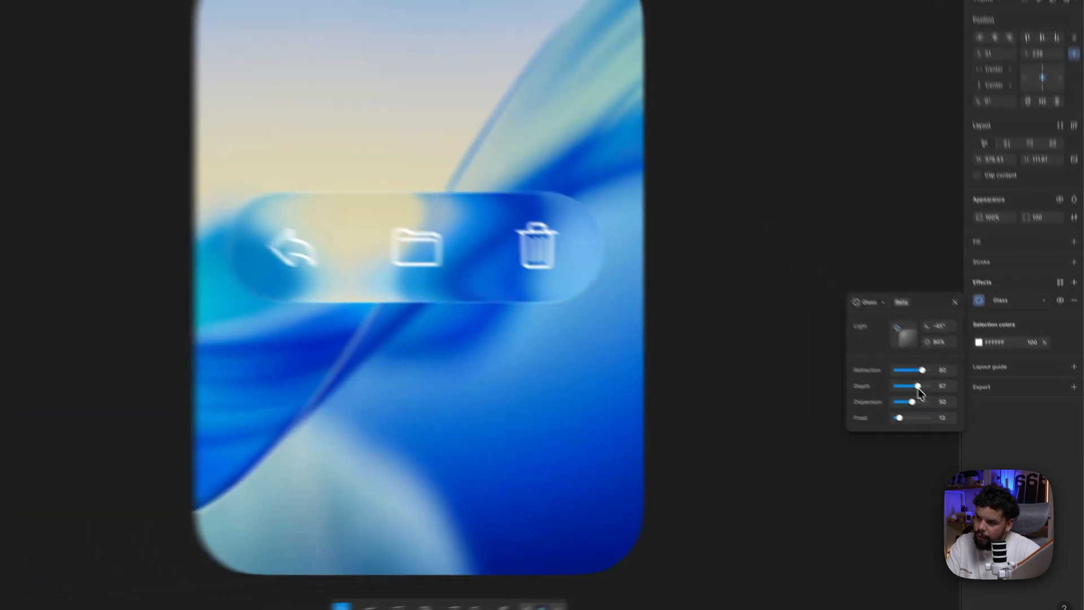
pyautogui.moveTo(918, 389); pyautogui.dragTo(943, 411)
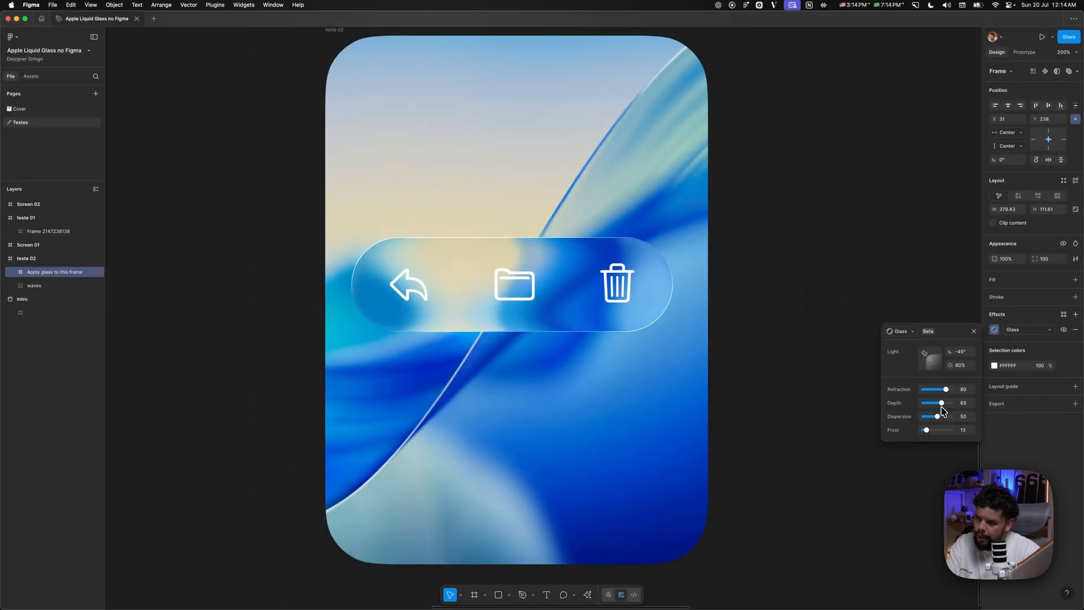
# - Apply a Glass effect to the Color of Static music player at the bottom of Screen 01
pyautogui.click(795, 341)
pyautogui.moveTo(888, 296); pyautogui.dragTo(565, 308)
pyautogui.moveTo(967, 314); pyautogui.dragTo(551, 343)
pyautogui.moveTo(709, 334)
pyautogui.mouseDown()
pyautogui.moveTo(518, 315)
pyautogui.moveTo(441, 324)
pyautogui.mouseUp()
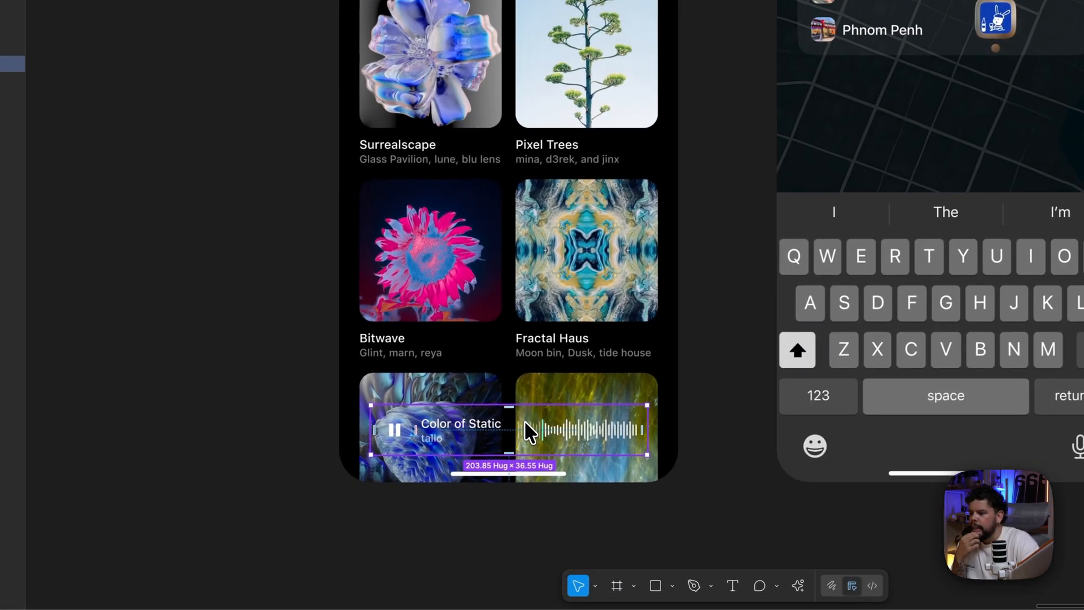
pyautogui.click(417, 492)
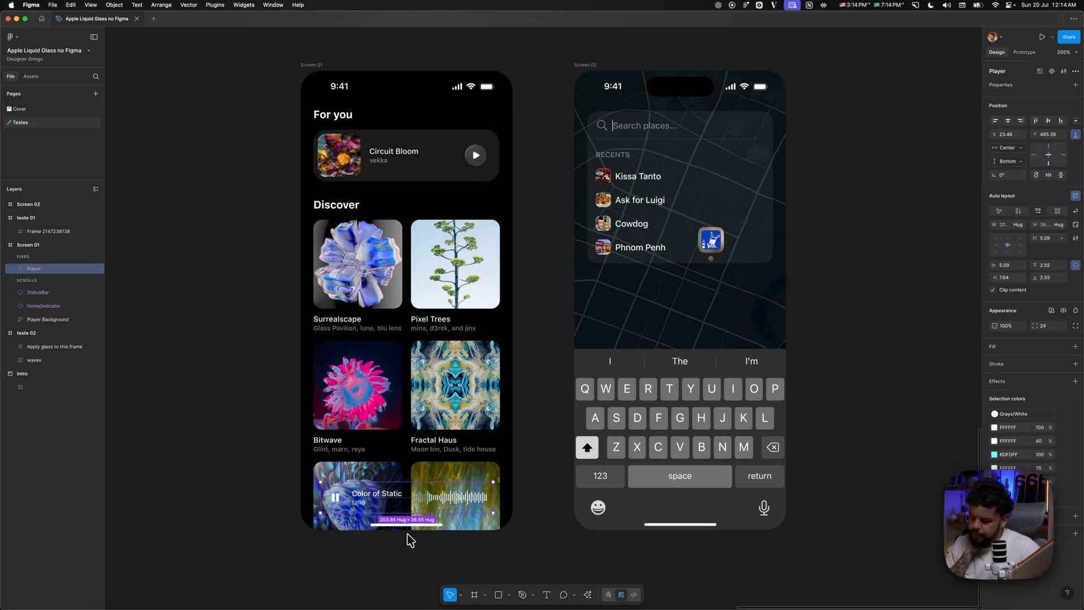
pyautogui.click(1075, 381)
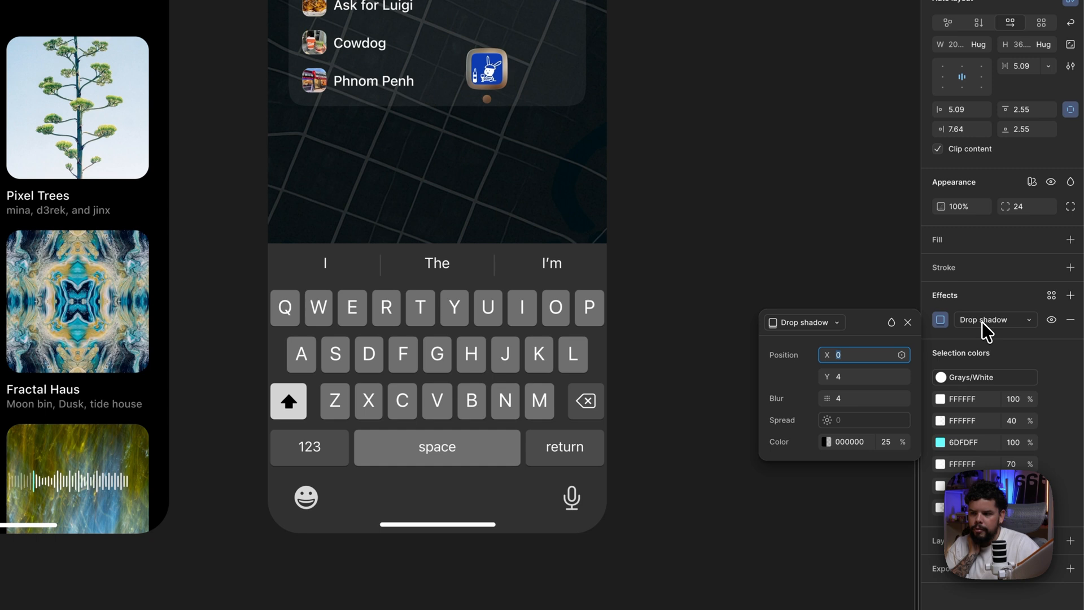
pyautogui.click(984, 324)
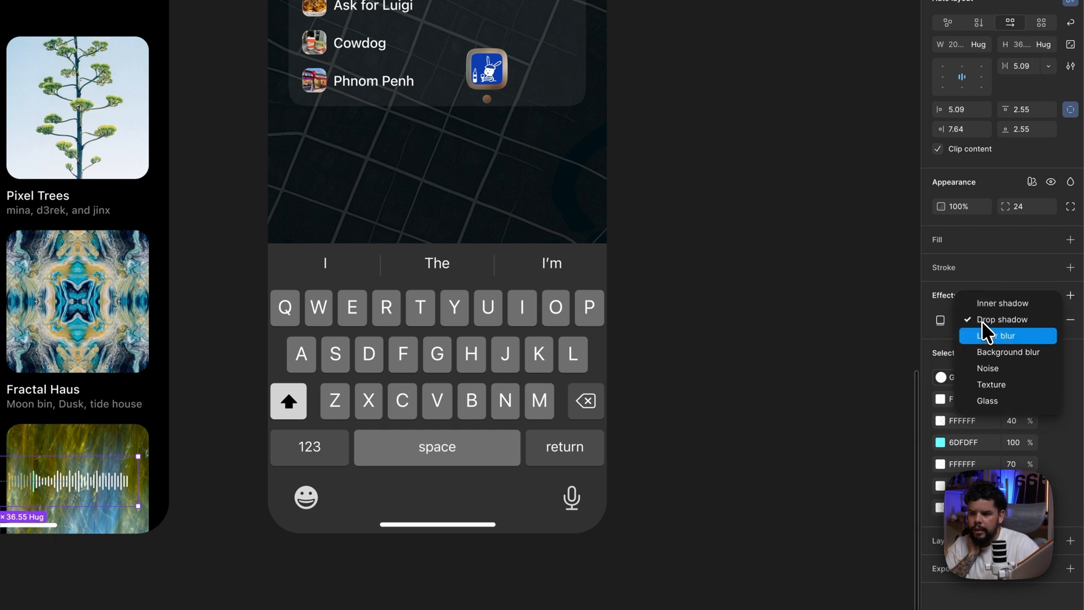
pyautogui.click(990, 401)
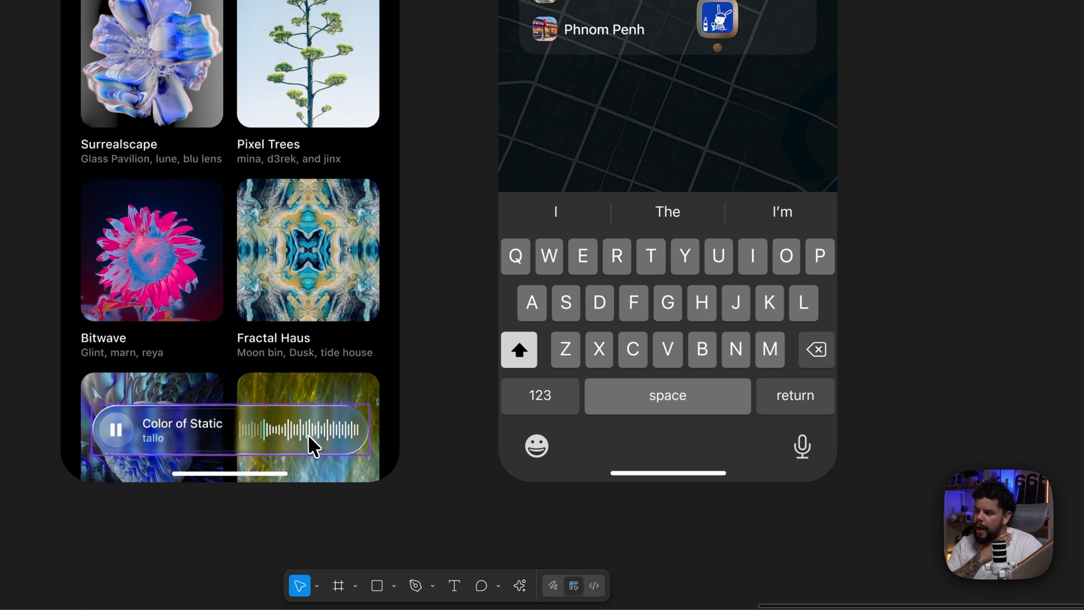
# - Inspect the glass music player on Screen 01 with nothing selected
pyautogui.click(440, 389)
pyautogui.press('super+=')
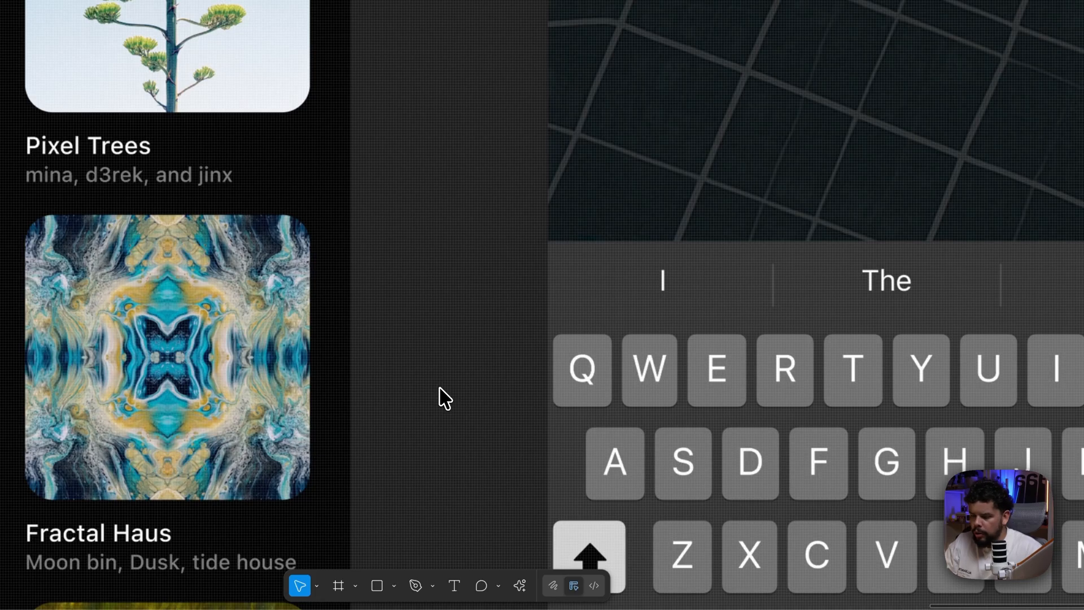
pyautogui.press('super+minus')
pyautogui.hscroll(1, 444, 292)
pyautogui.hscroll(-1, 423, 301)
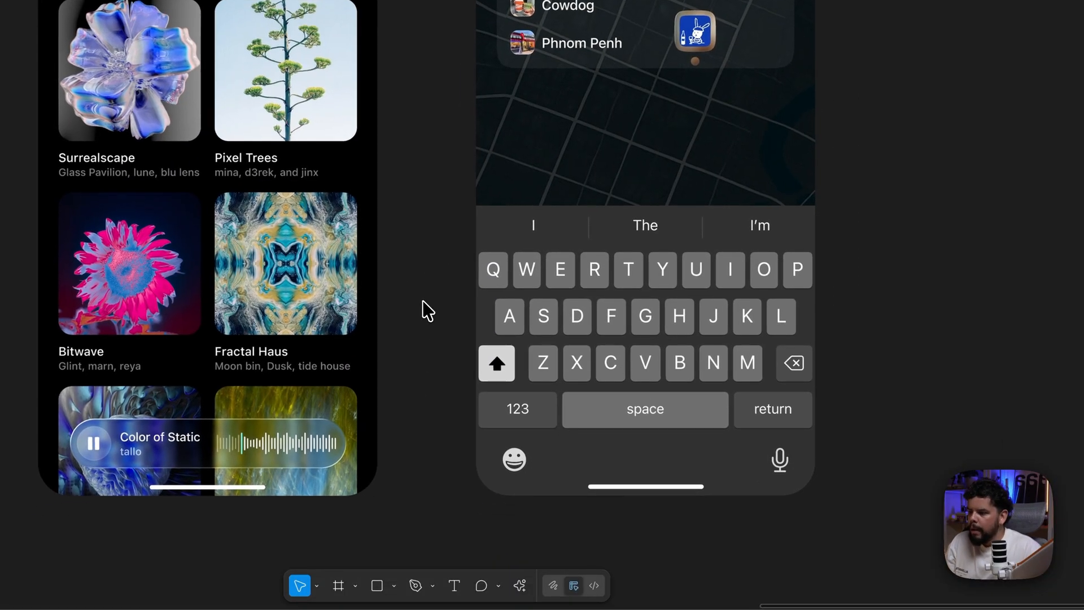
# - Select the music player again and slightly adjust the frost in its Glass effect settings
pyautogui.click(334, 445)
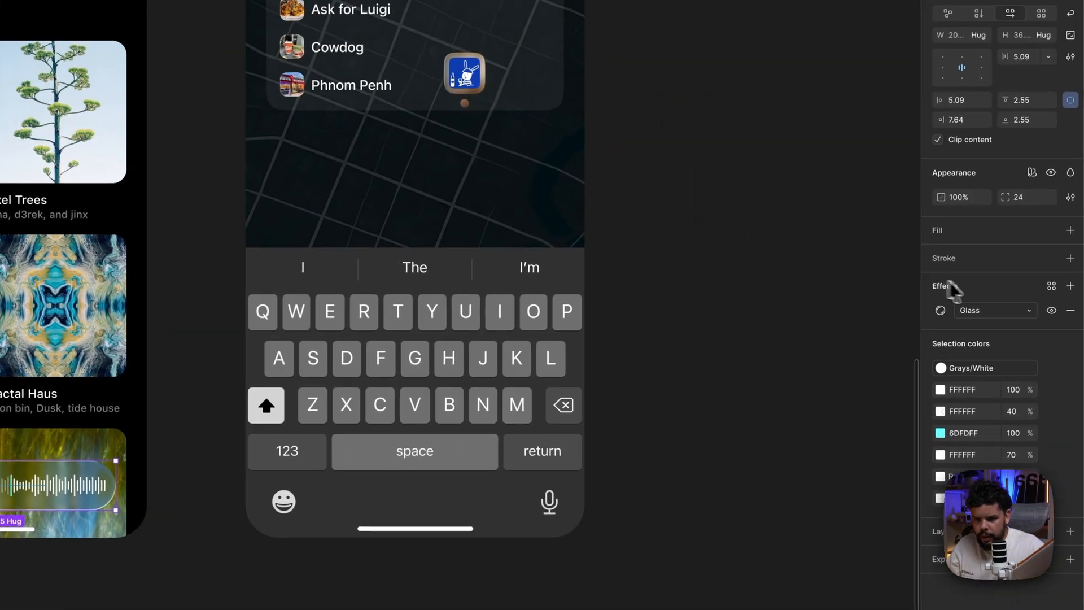
pyautogui.click(941, 310)
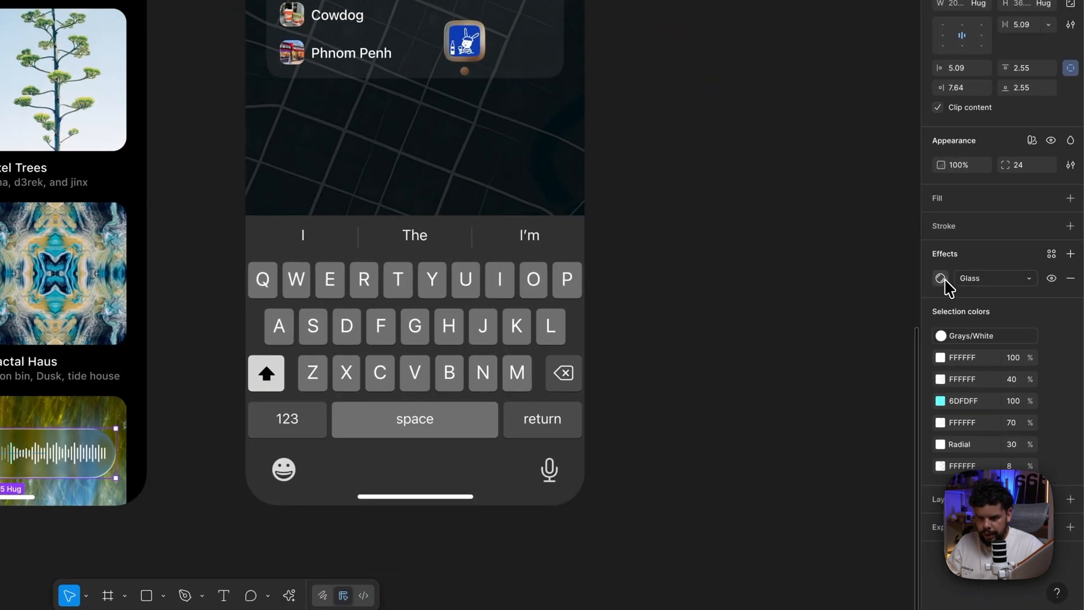
pyautogui.click(941, 279)
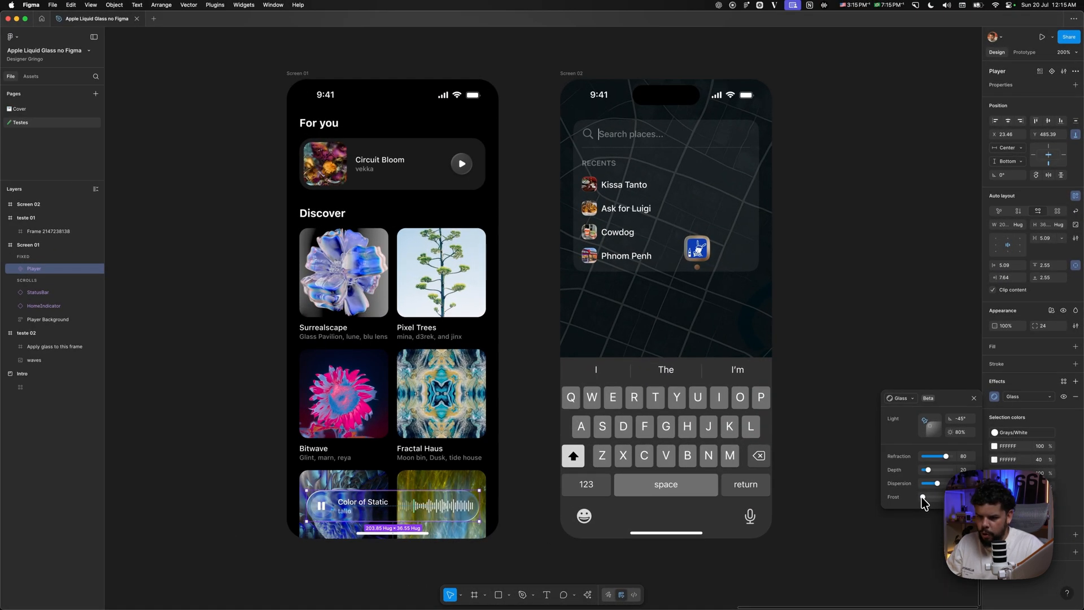
pyautogui.moveTo(924, 498); pyautogui.dragTo(925, 499)
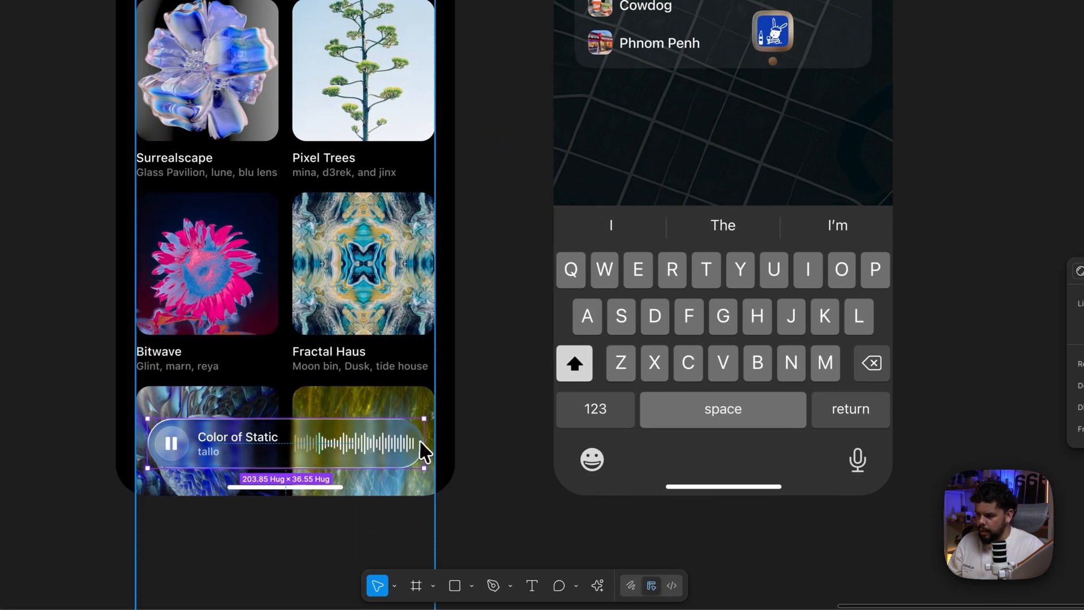
pyautogui.click(502, 436)
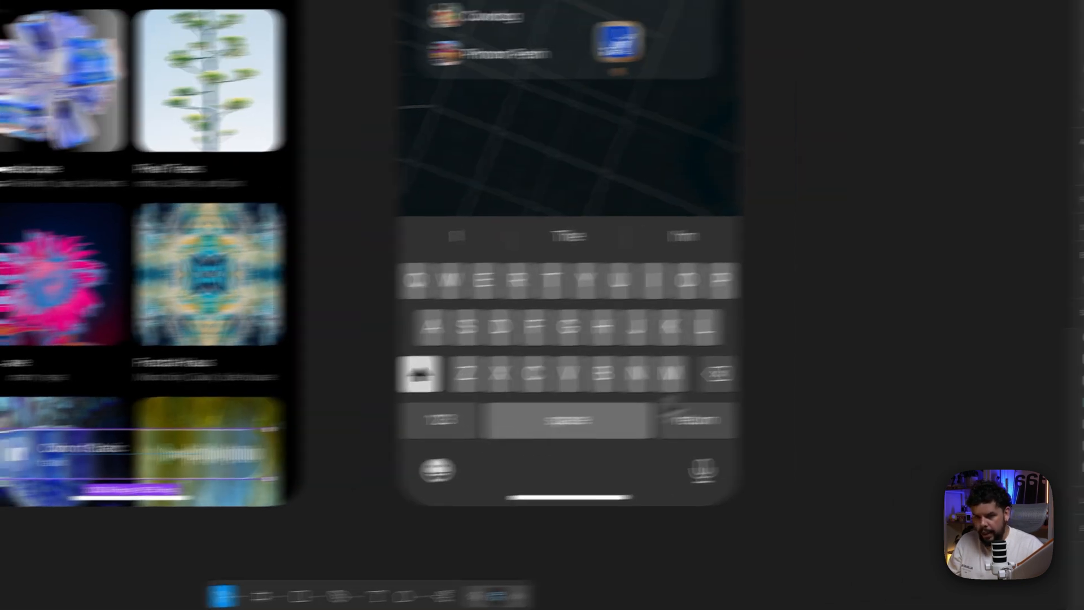
pyautogui.click(941, 290)
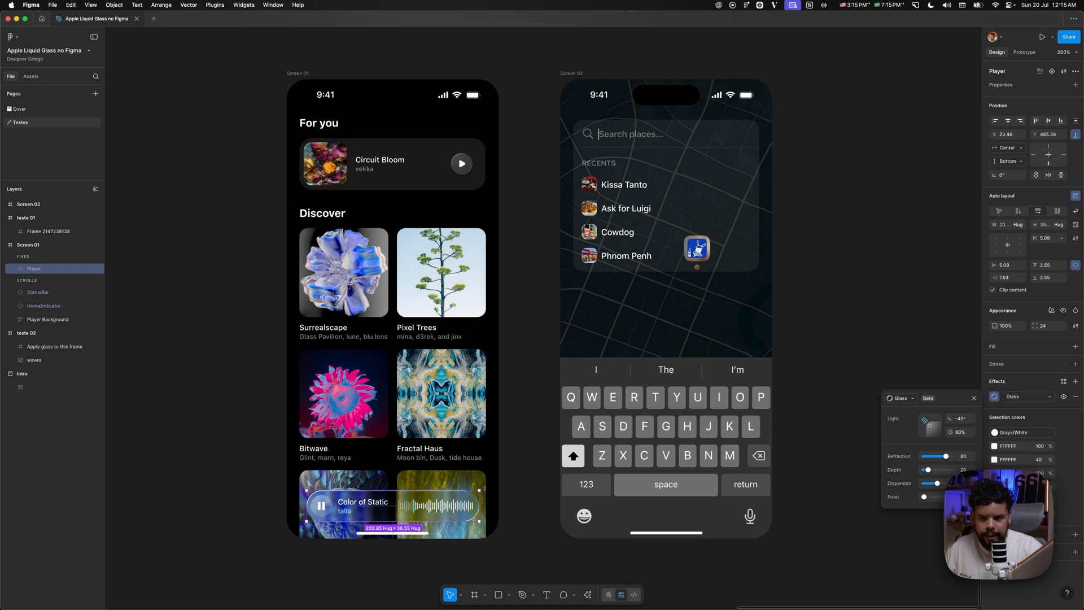
# - Try several frost levels in the music player's Glass effect, from none to more, and settle on a light frost
pyautogui.moveTo(924, 497); pyautogui.dragTo(927, 497)
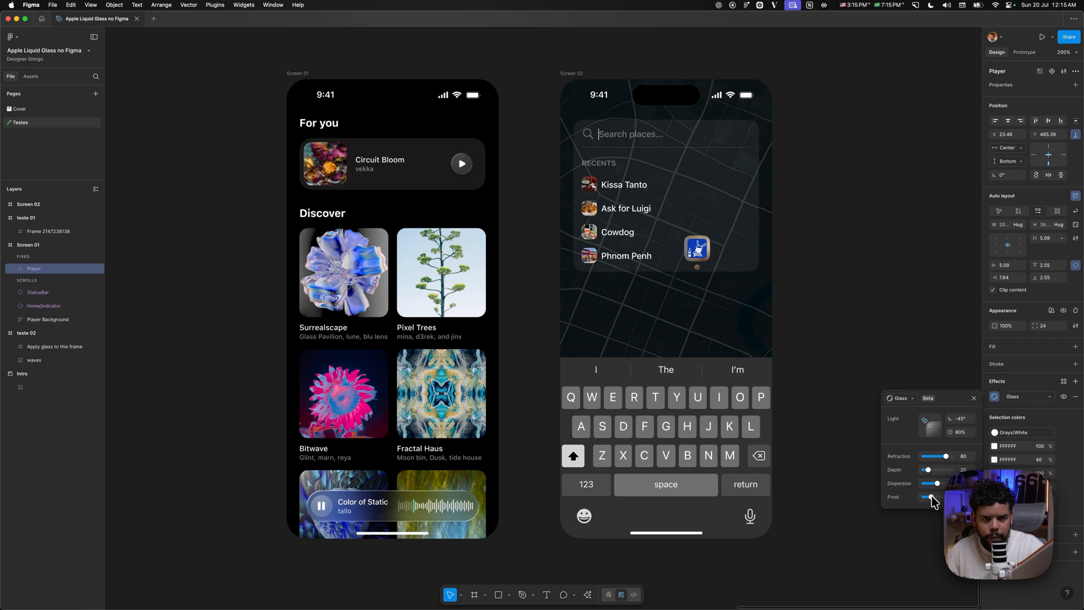
pyautogui.moveTo(933, 501); pyautogui.dragTo(928, 501)
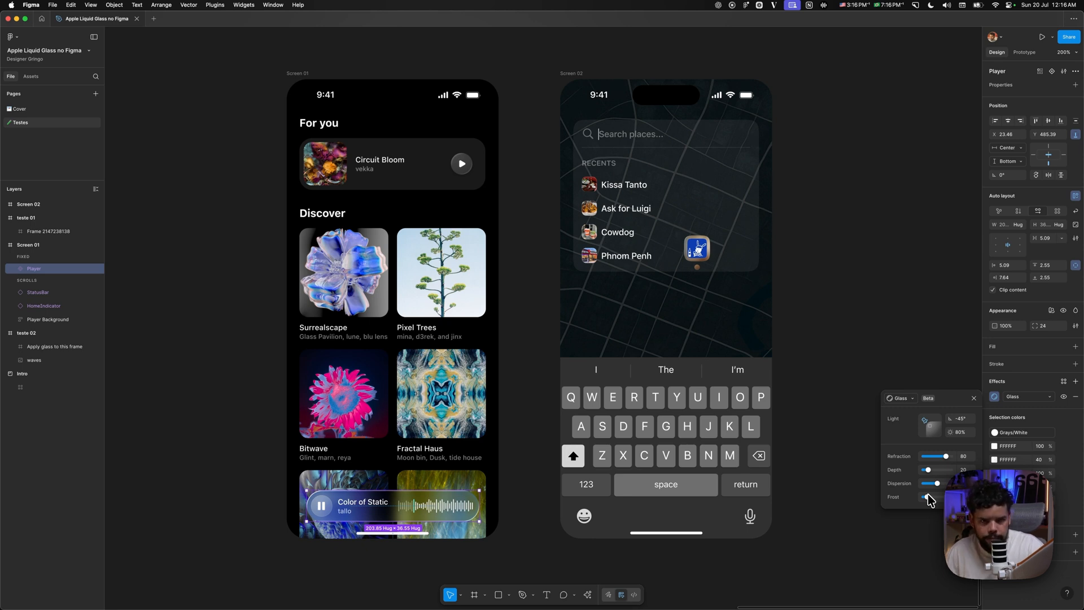
pyautogui.moveTo(929, 496); pyautogui.dragTo(927, 495)
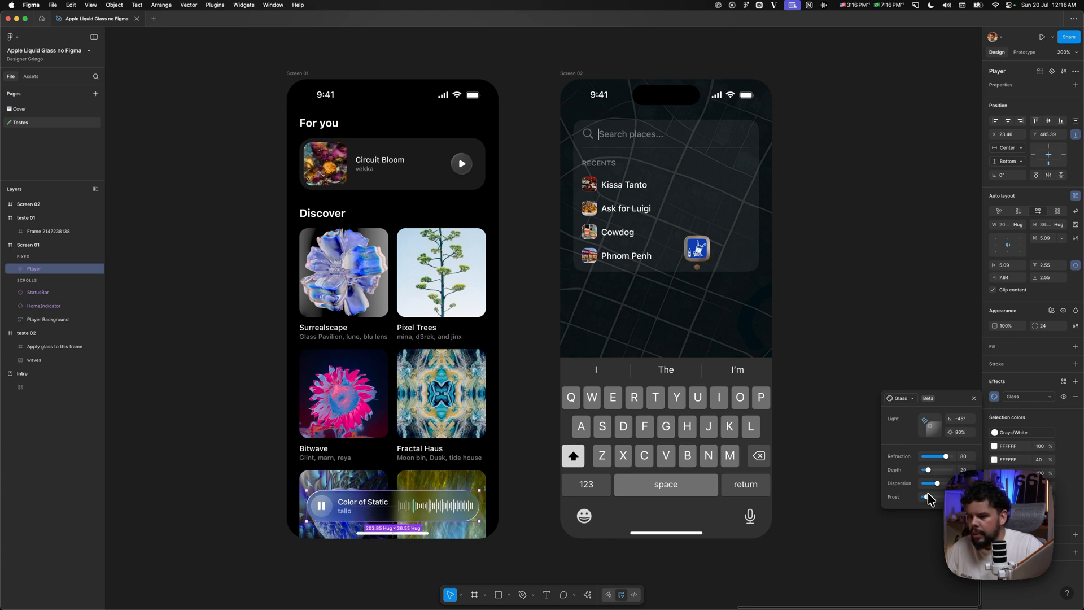
pyautogui.moveTo(929, 495); pyautogui.dragTo(920, 495)
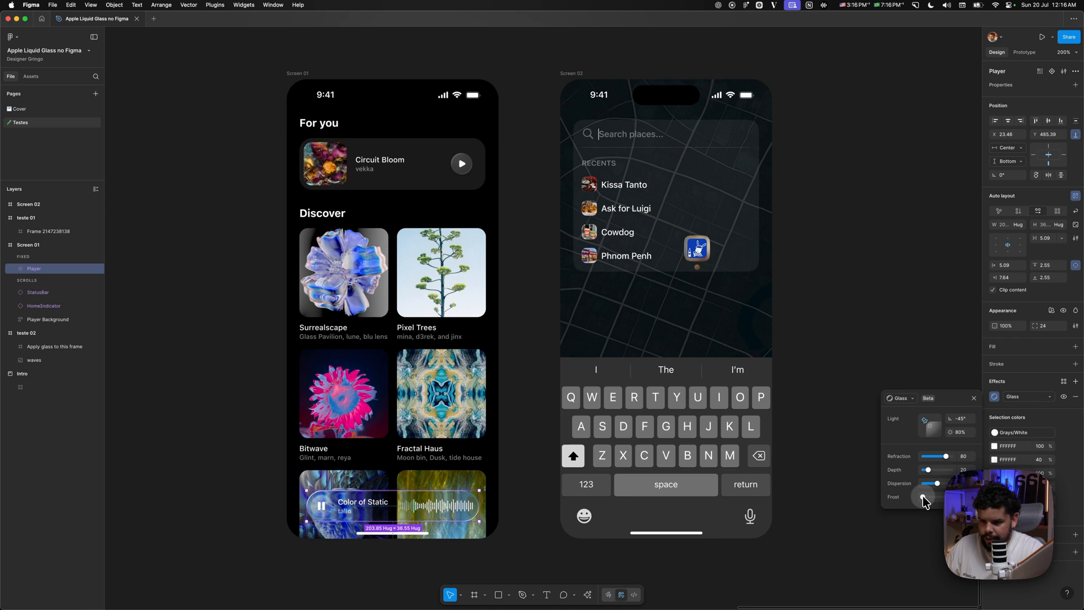
pyautogui.moveTo(924, 497); pyautogui.dragTo(929, 497)
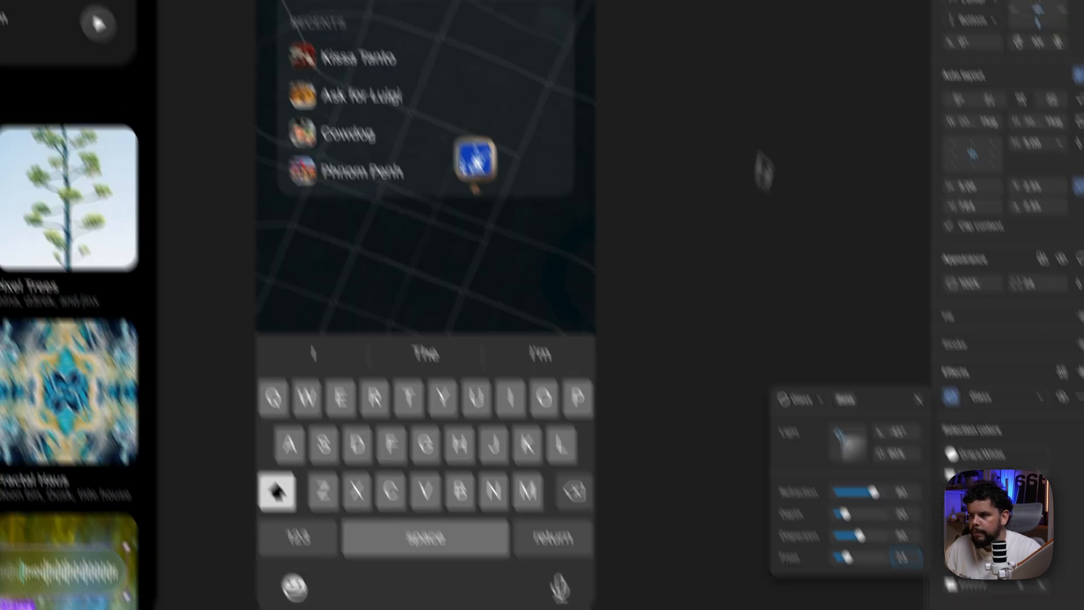
pyautogui.click(874, 144)
# - Apply a Glass effect to the Search bar frame holding the recent places on Screen 02
pyautogui.click(600, 172)
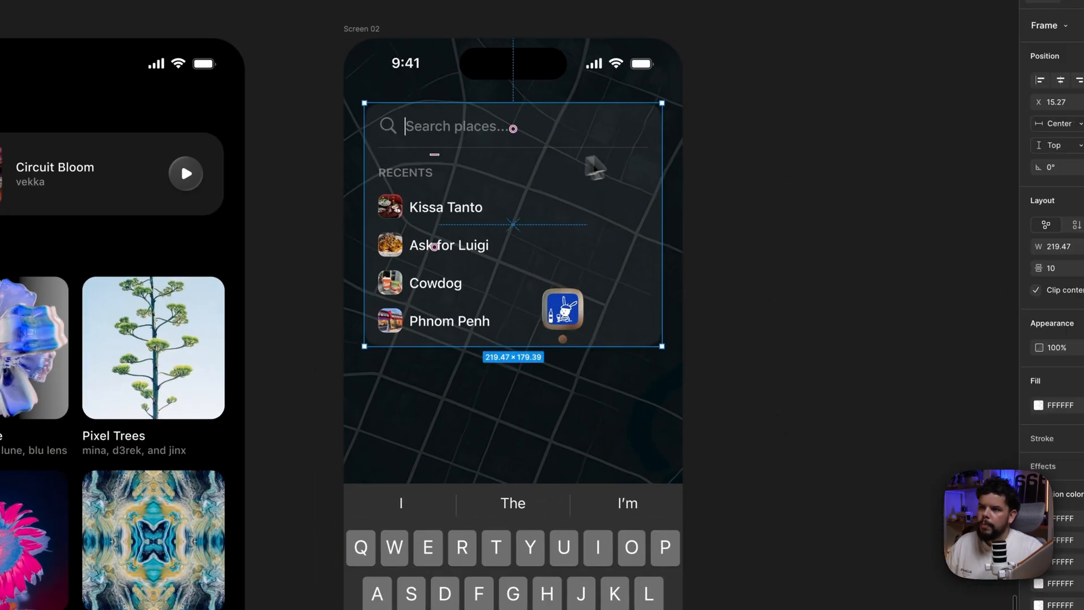
pyautogui.click(849, 278)
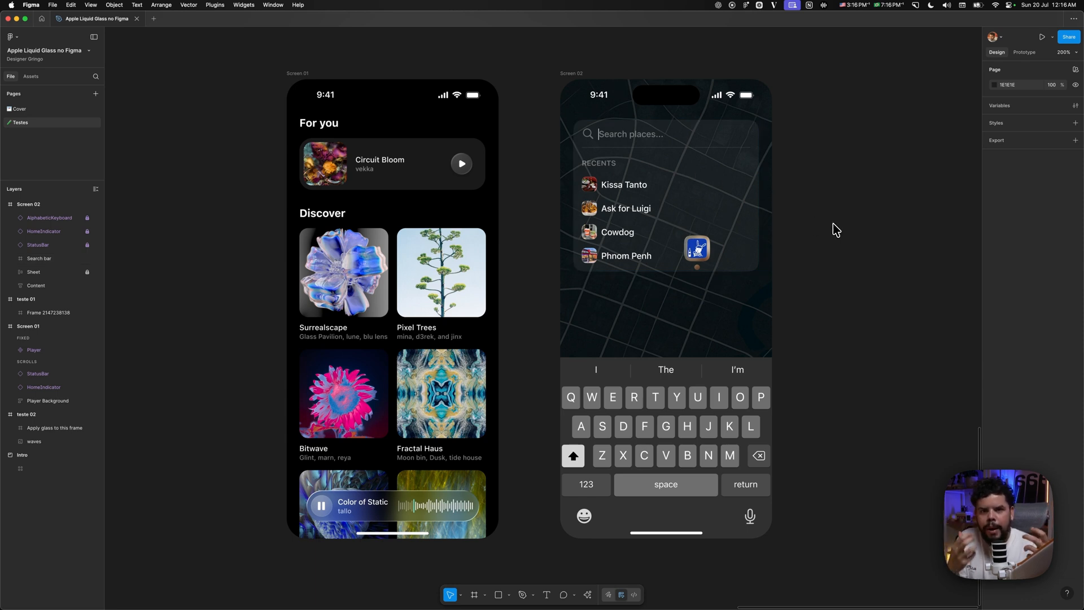
pyautogui.click(710, 217)
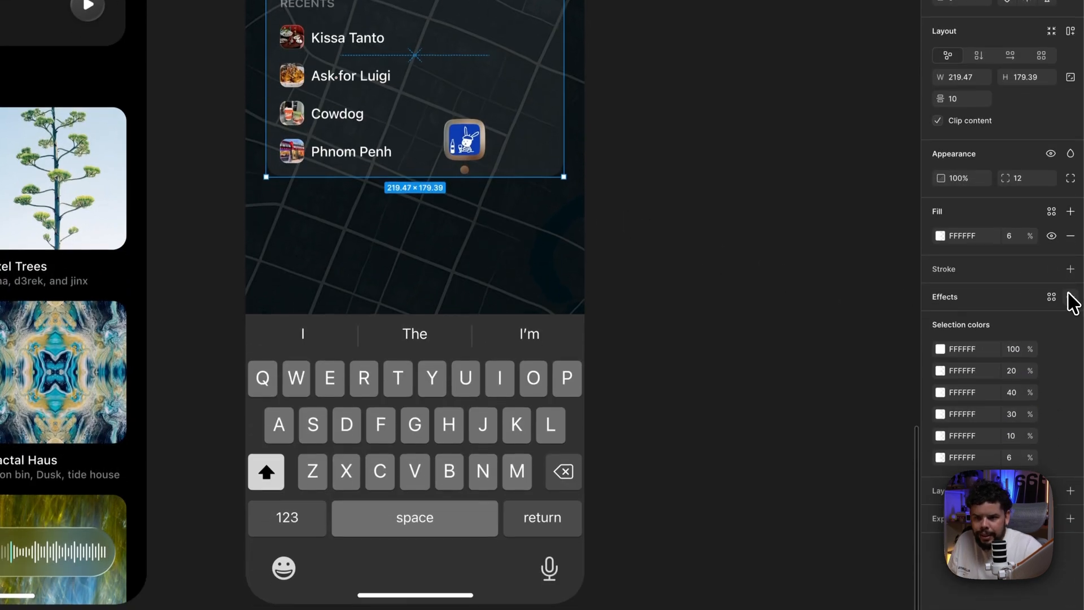
pyautogui.click(1071, 418)
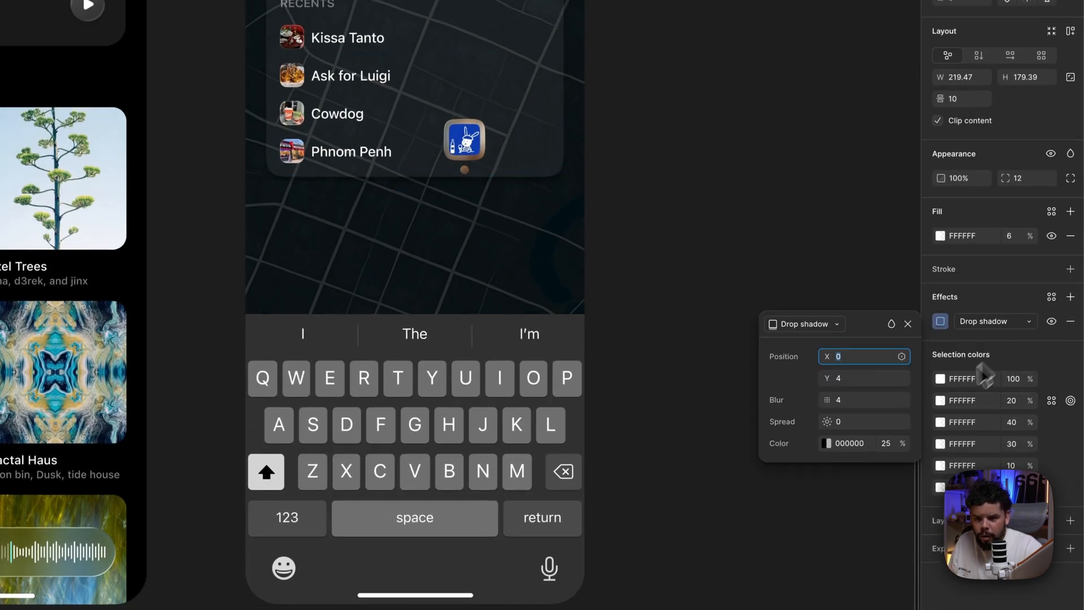
pyautogui.click(986, 321)
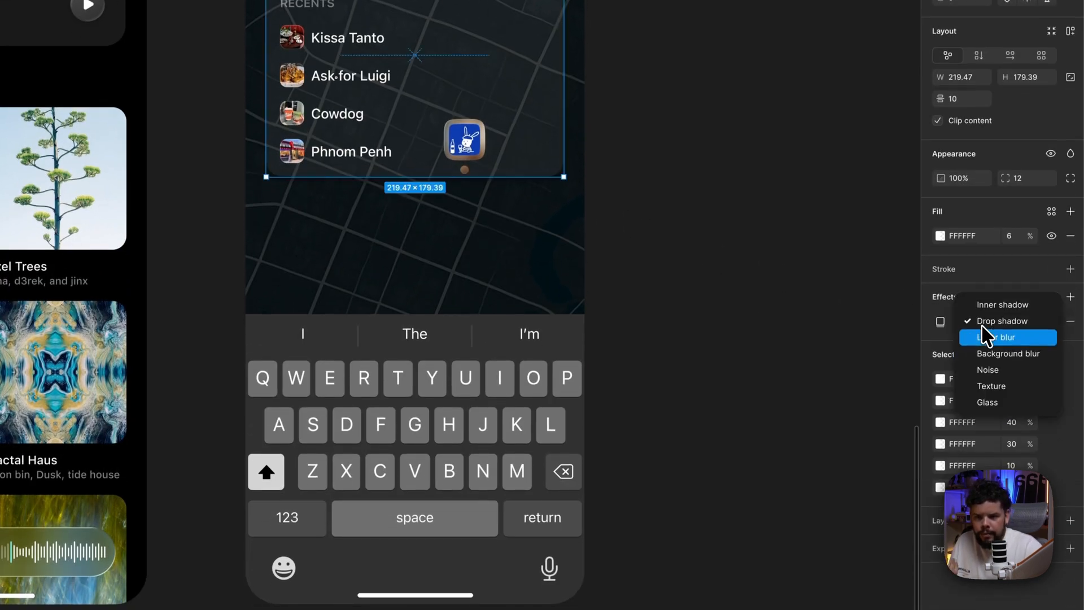
pyautogui.click(998, 402)
pyautogui.click(820, 328)
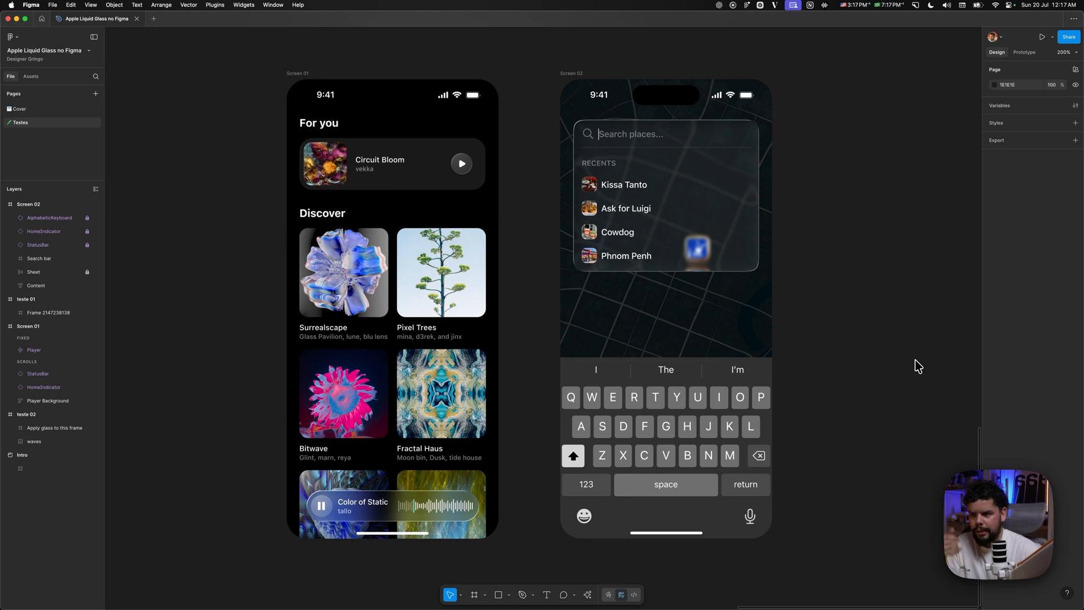
# - Reopen the Search bar frame's Glass effect settings and set the frost to 10
pyautogui.click(727, 195)
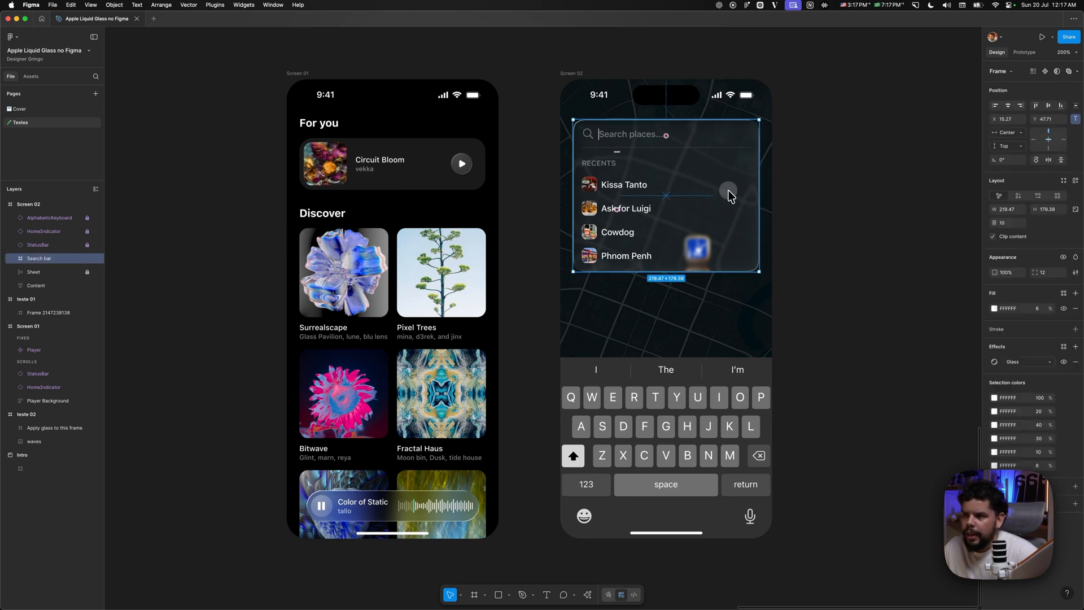
pyautogui.click(994, 362)
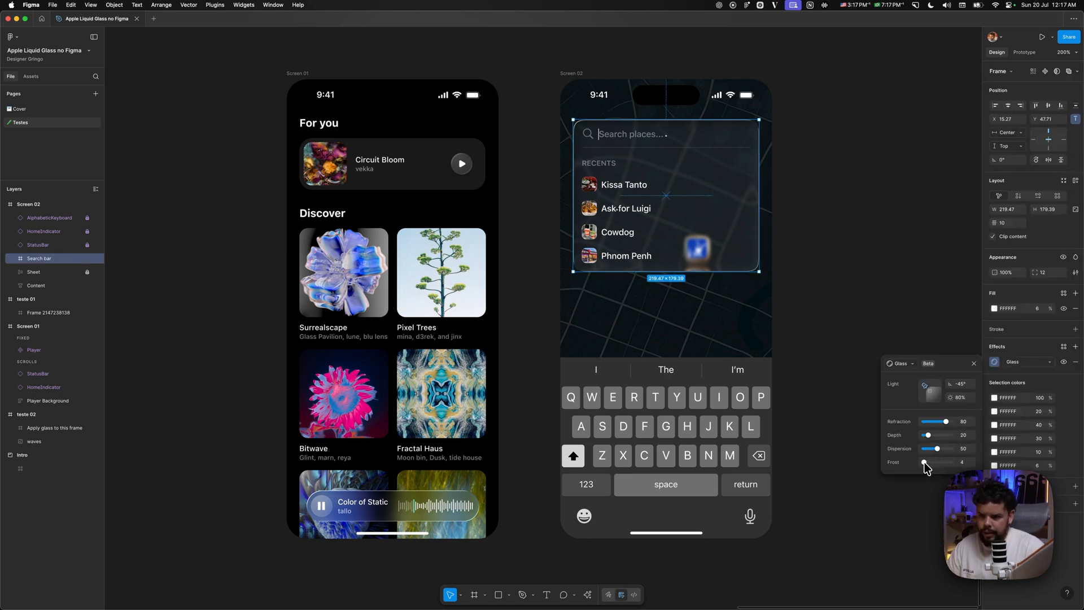
pyautogui.moveTo(924, 461); pyautogui.dragTo(926, 462)
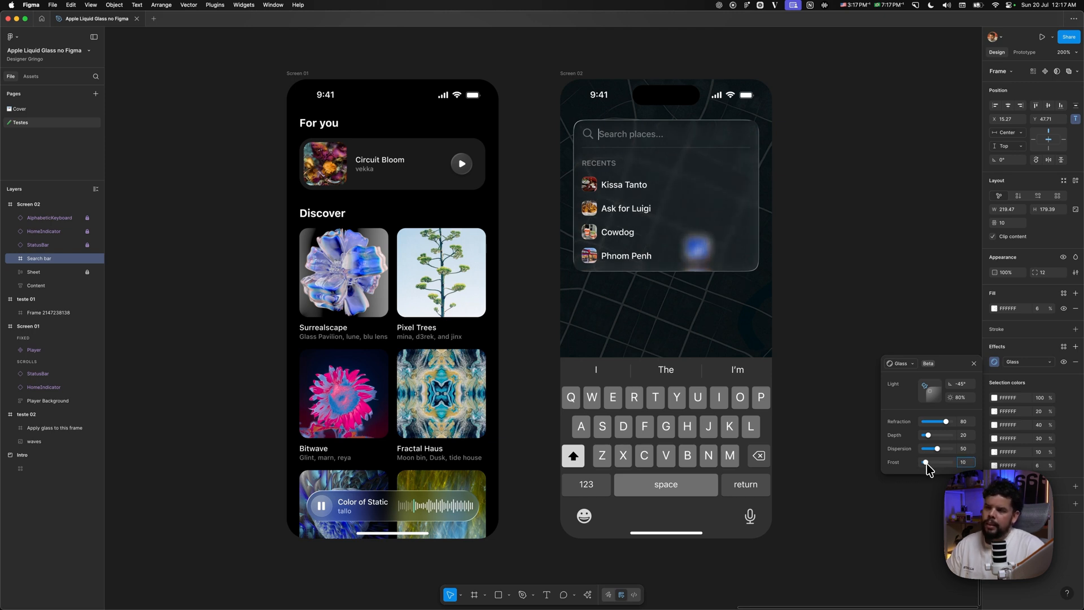
pyautogui.moveTo(927, 465); pyautogui.dragTo(927, 463)
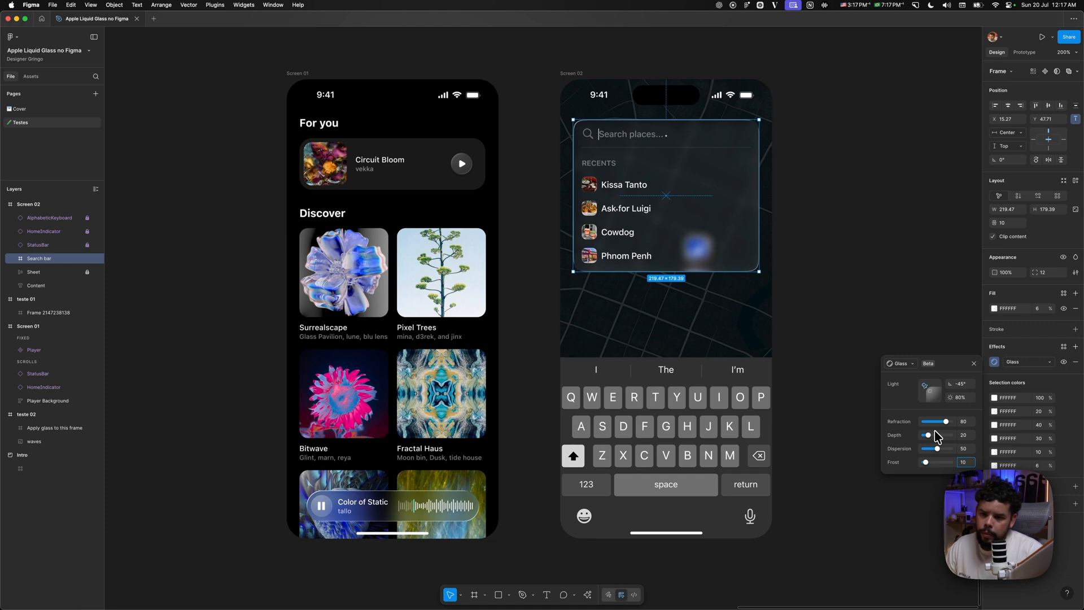
# - Set the Search bar glass depth to 36 and its refraction to 32
pyautogui.moveTo(929, 438); pyautogui.dragTo(940, 441)
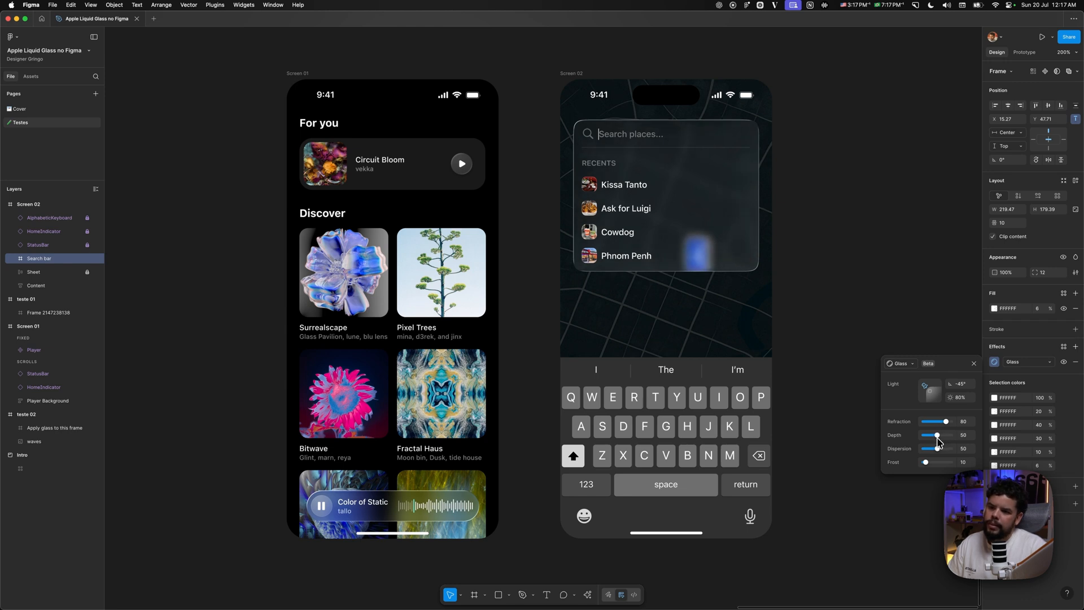
pyautogui.moveTo(935, 438); pyautogui.dragTo(946, 422)
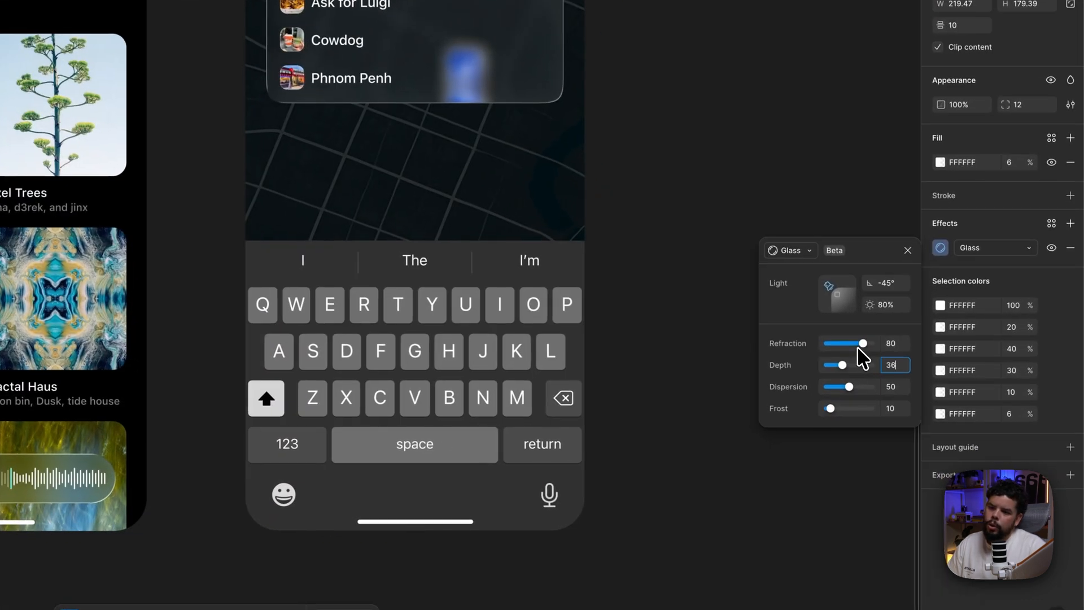
pyautogui.moveTo(863, 344)
pyautogui.mouseDown()
pyautogui.moveTo(839, 345)
pyautogui.moveTo(878, 343)
pyautogui.mouseUp()
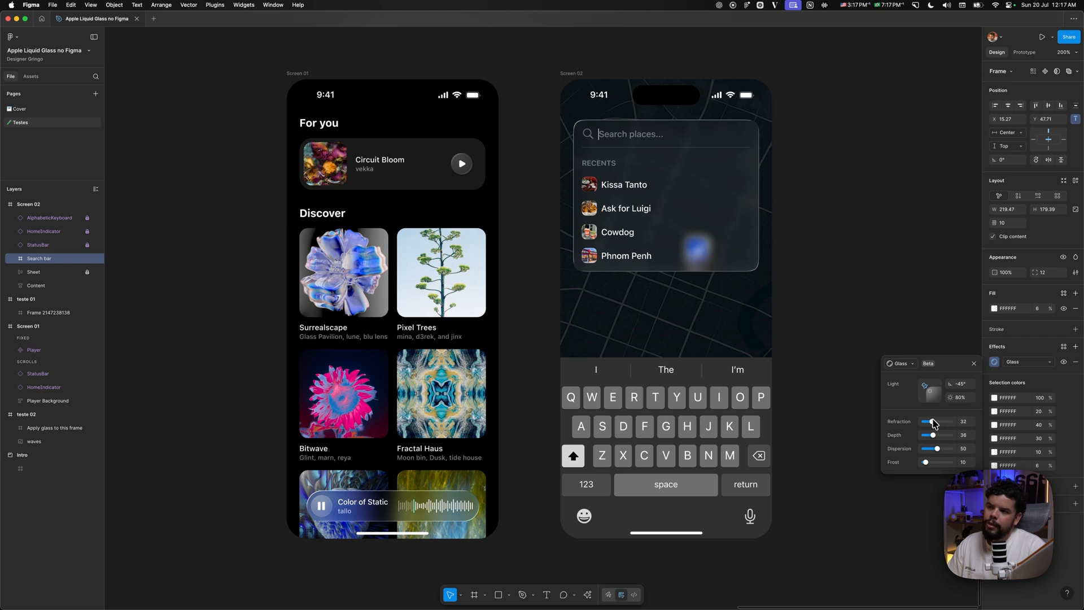
# - Rotate the Search bar glass light through several angles to its lower-right side, then deselect the frame
pyautogui.moveTo(932, 422); pyautogui.dragTo(925, 391)
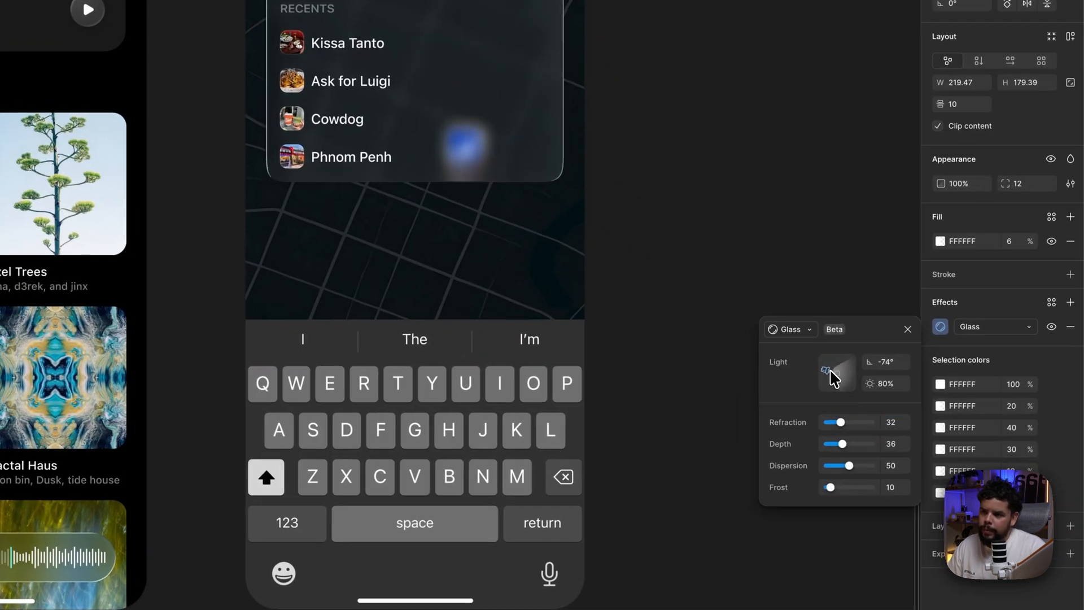
pyautogui.moveTo(833, 382); pyautogui.dragTo(835, 383)
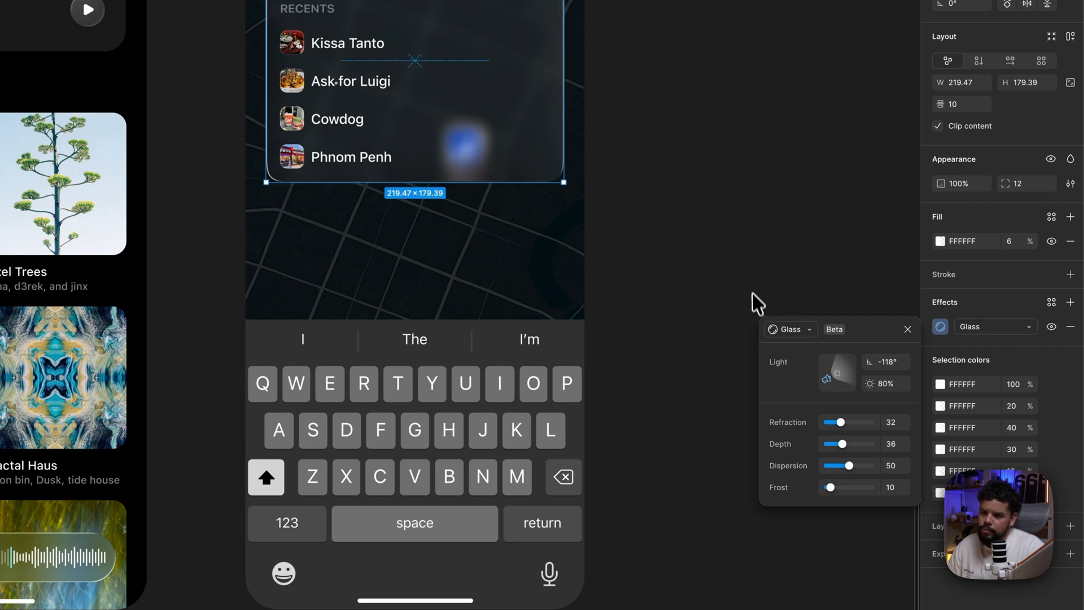
pyautogui.moveTo(827, 378); pyautogui.dragTo(837, 391)
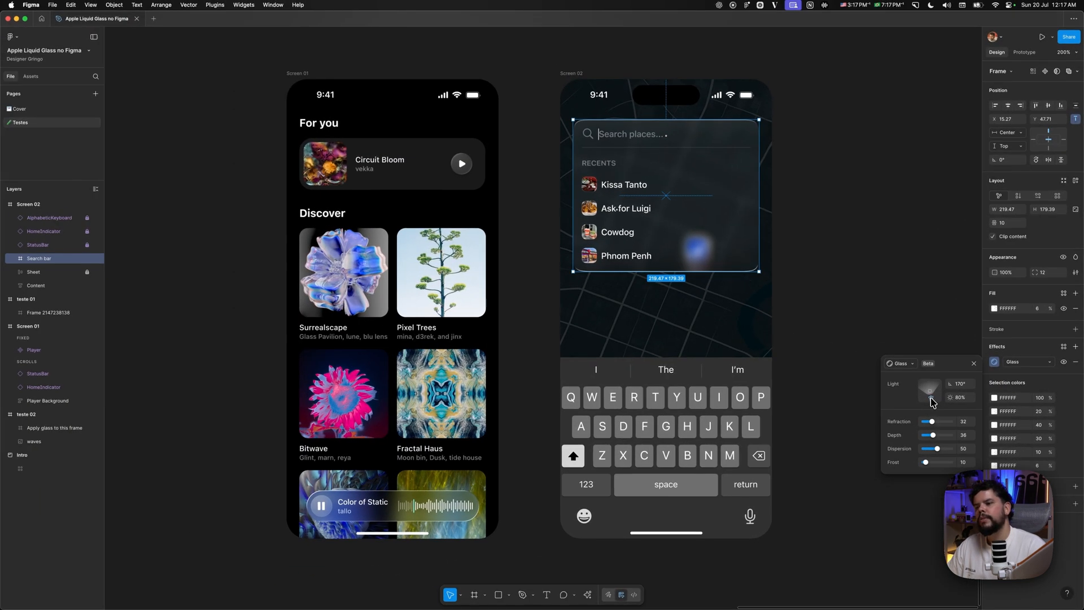
pyautogui.moveTo(839, 385); pyautogui.dragTo(840, 384)
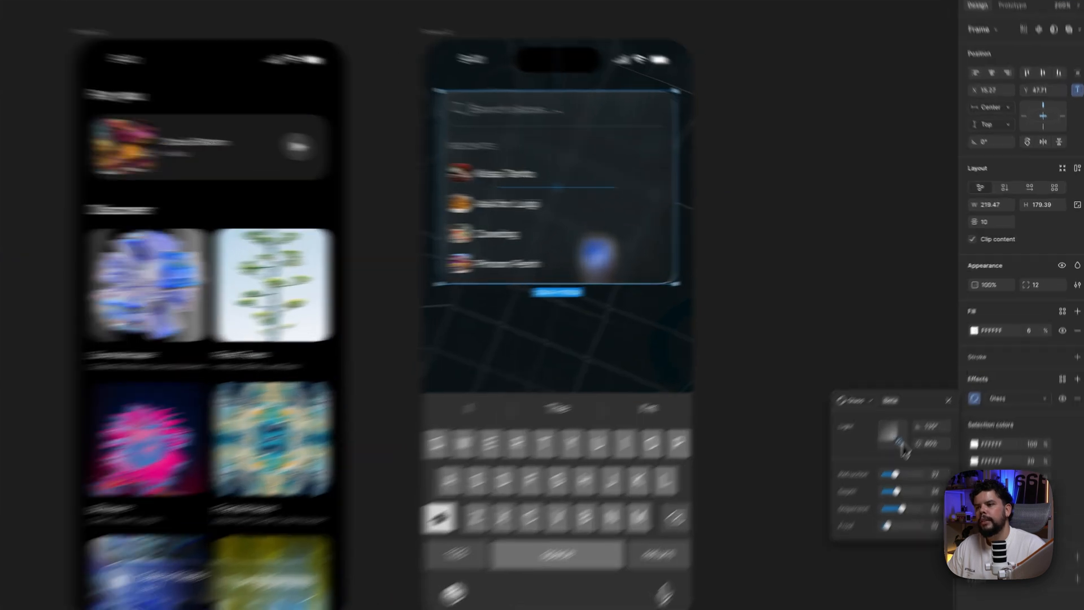
pyautogui.click(864, 259)
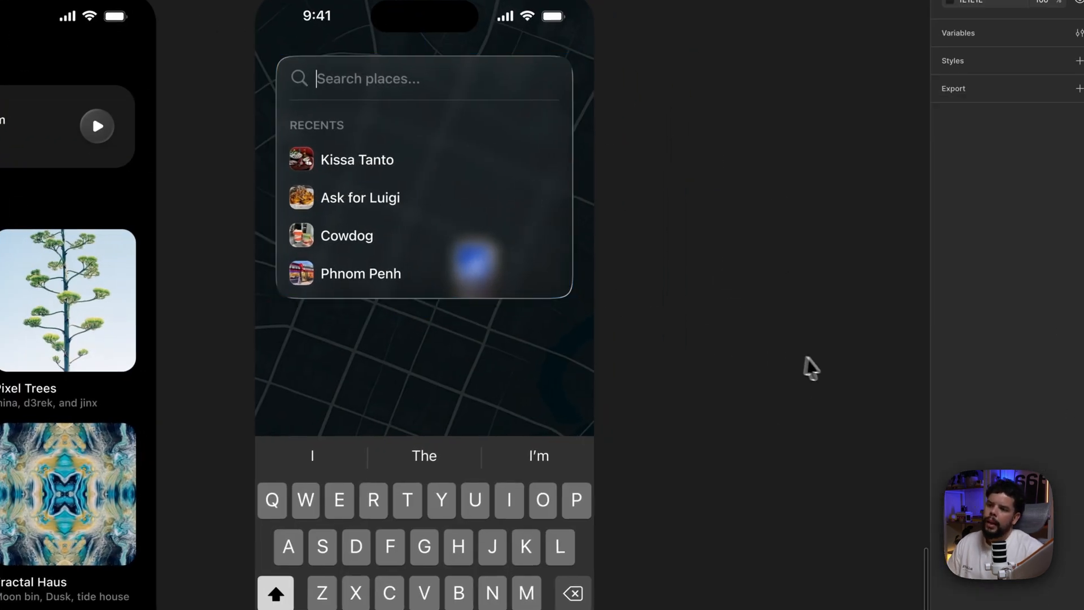
pyautogui.hscroll(2, 715, 323)
pyautogui.hscroll(2, 717, 323)
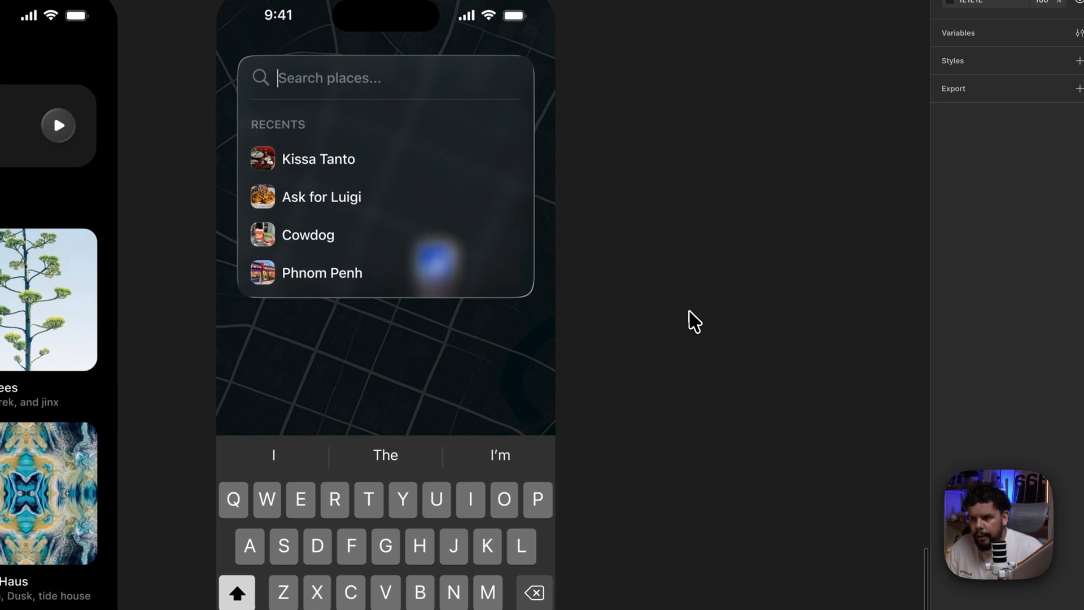